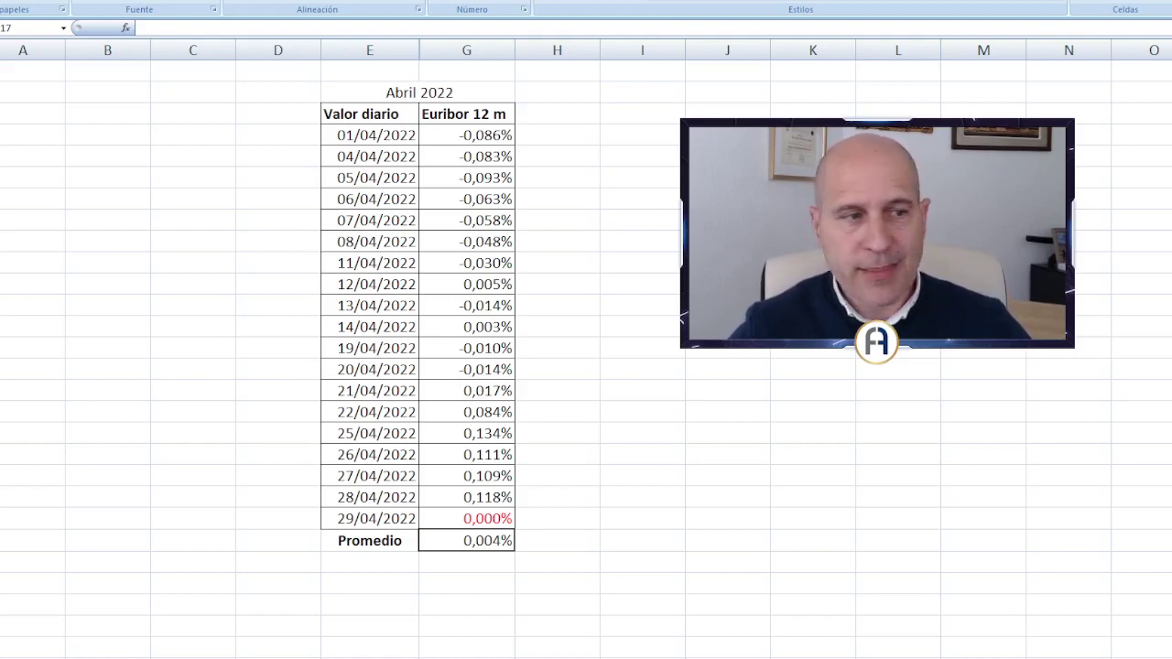
Step: Enter 0,11% as the 12-month Euribor for 29/04/2022 and make the Promedio value in G23 bold
left_click(475, 519)
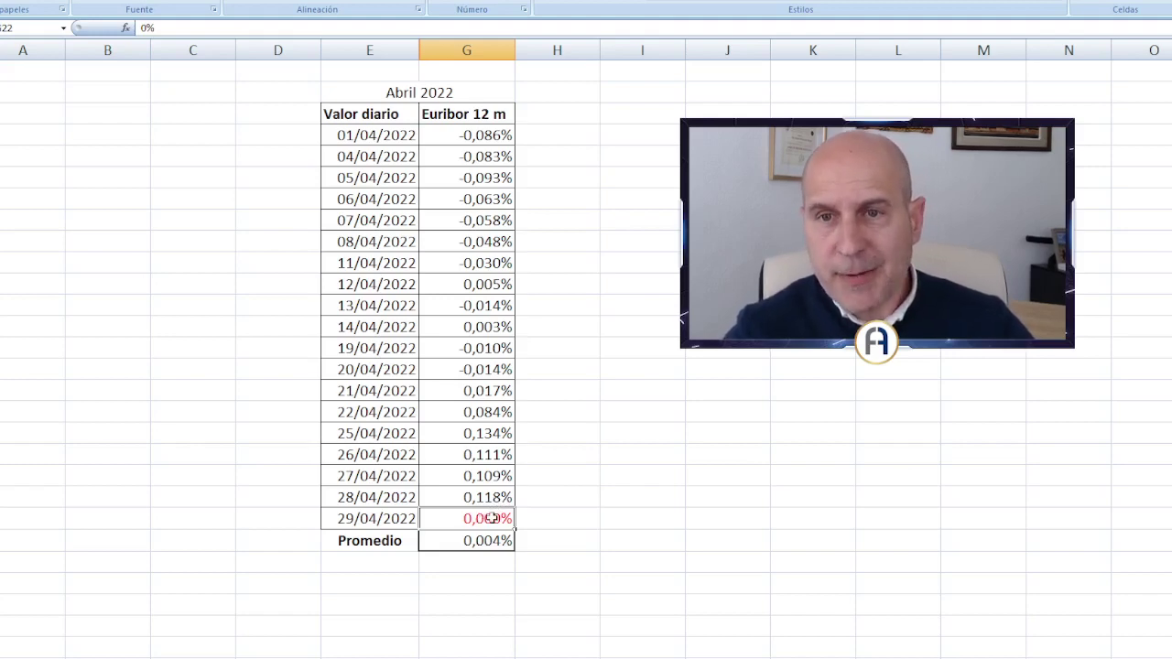
type("0,11")
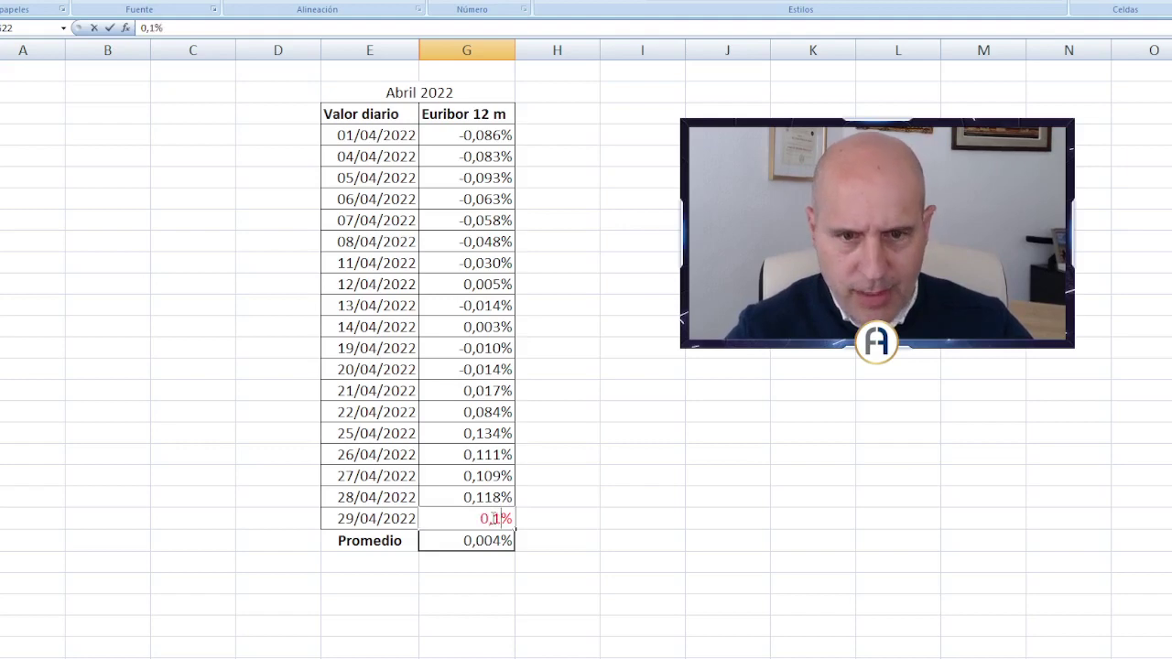
key("Return")
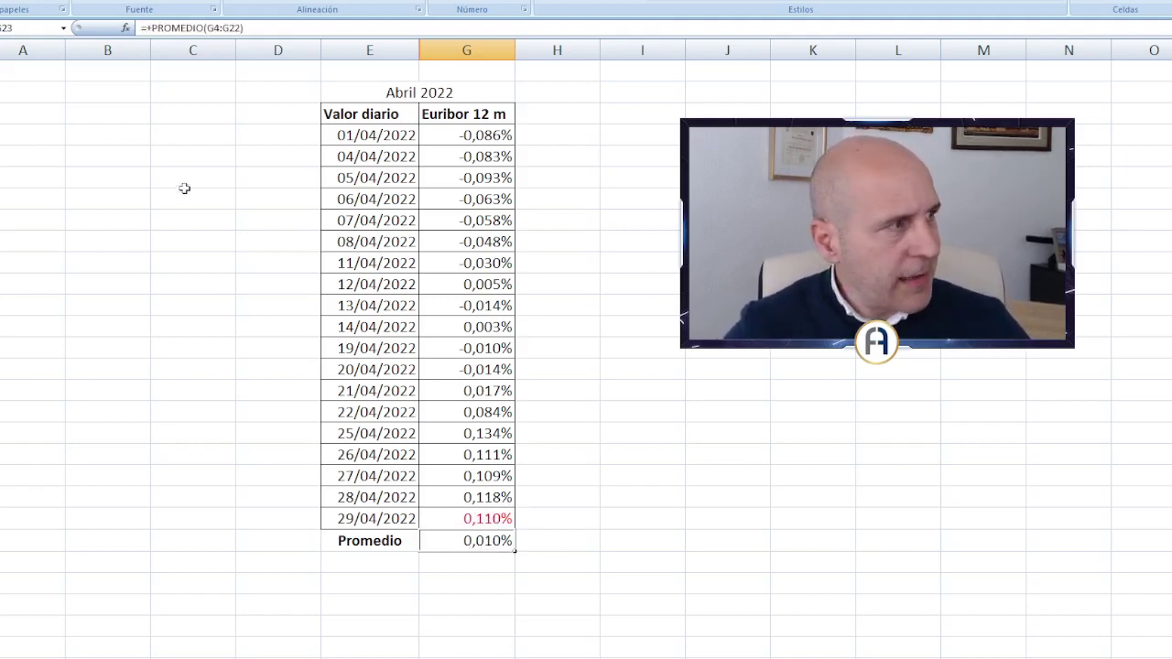
left_click(81, 3)
left_click(760, 492)
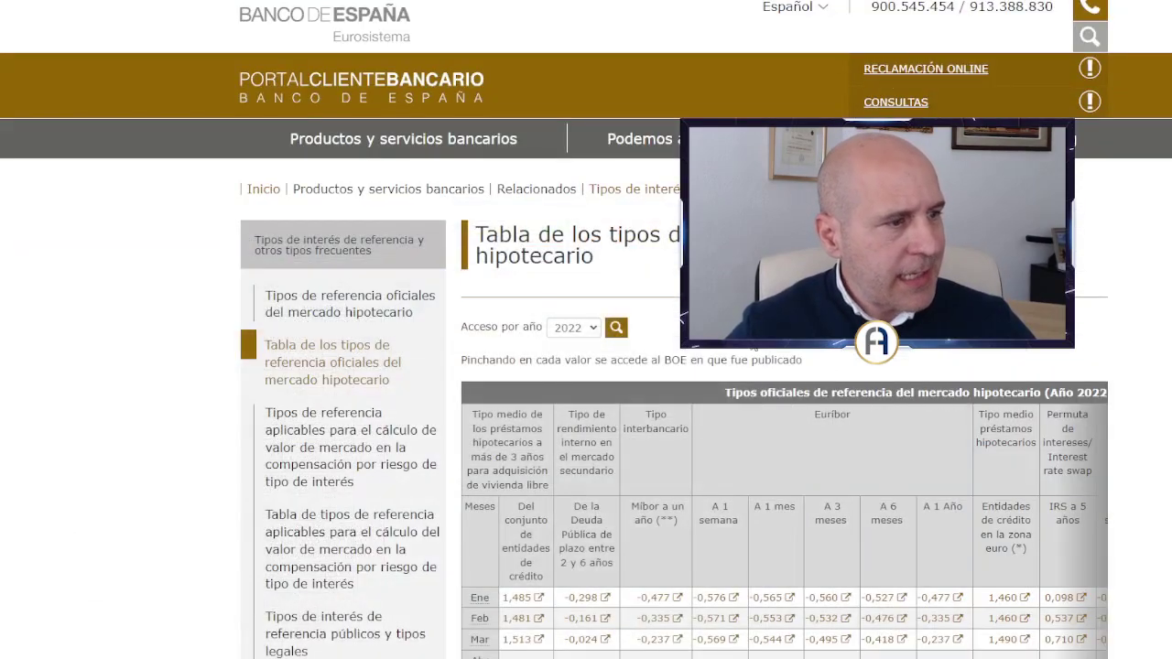
Step: Display the table of official mortgage reference rates for the year 2021
scroll(605, 430, "down", 3)
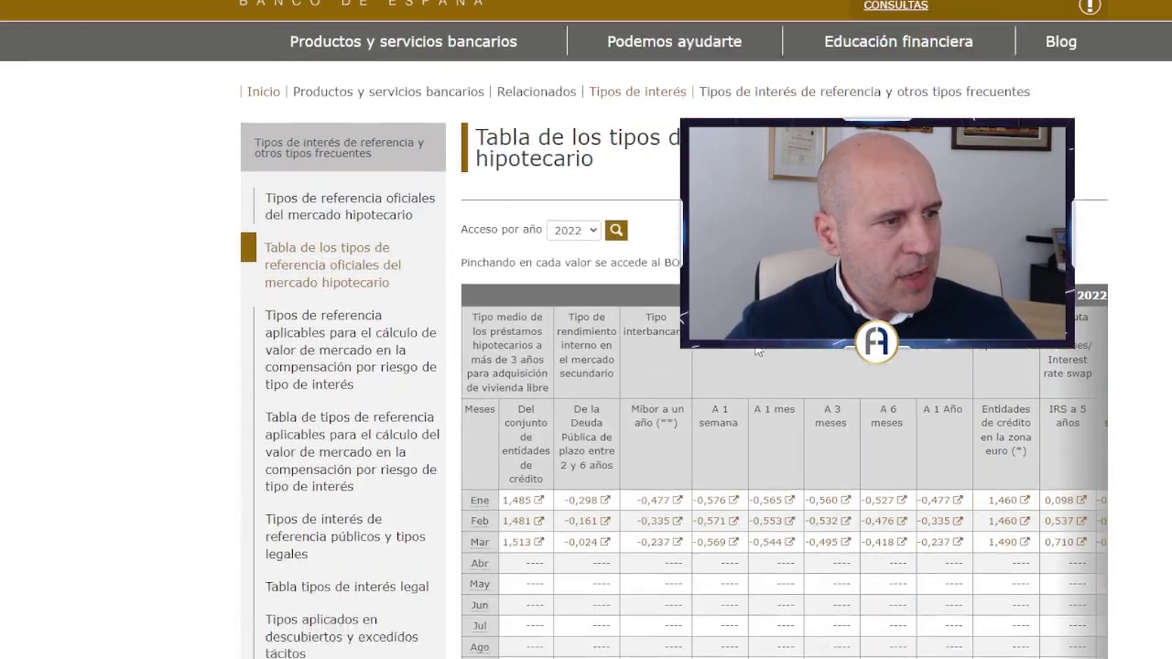
left_click(593, 103)
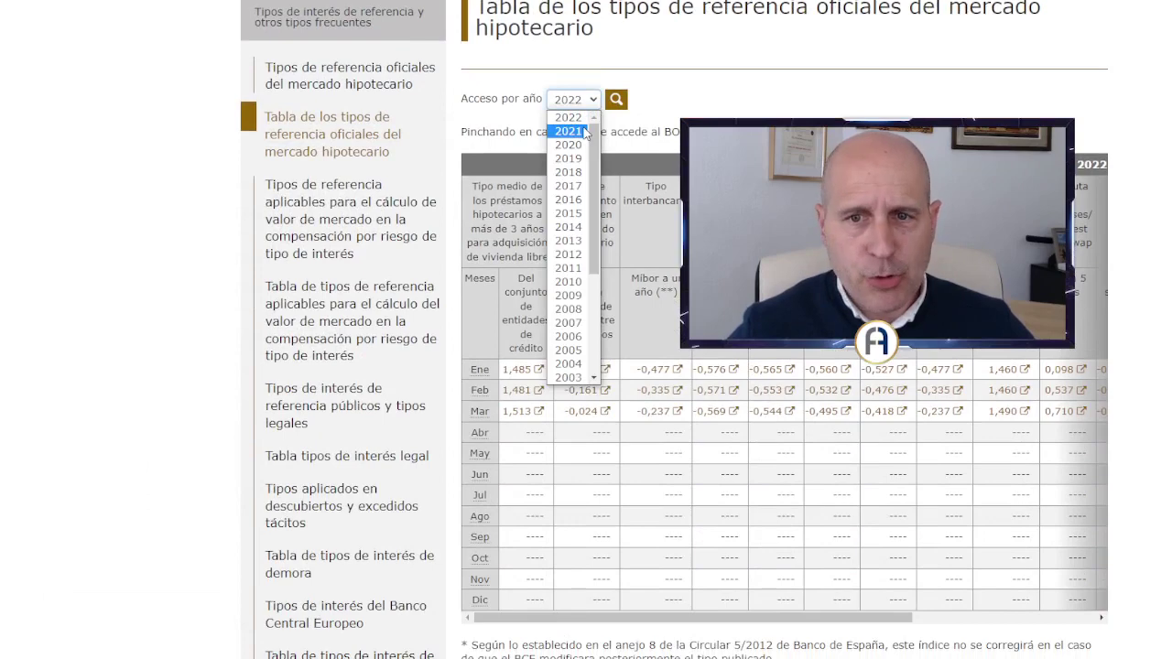
left_click(584, 132)
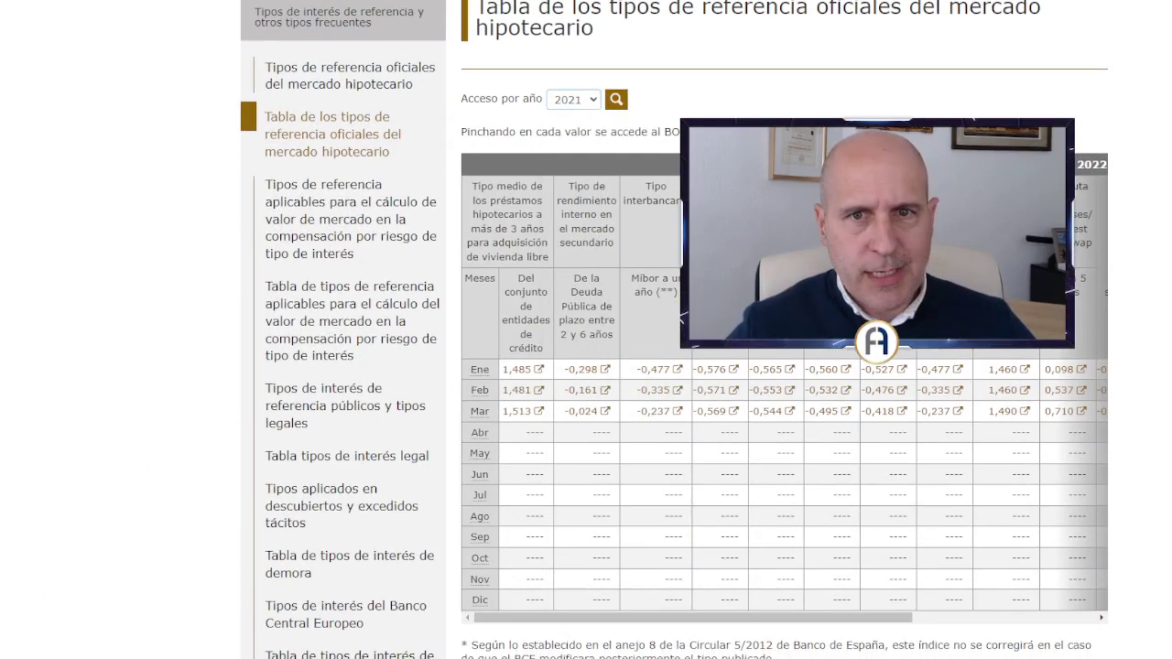
left_click(616, 99)
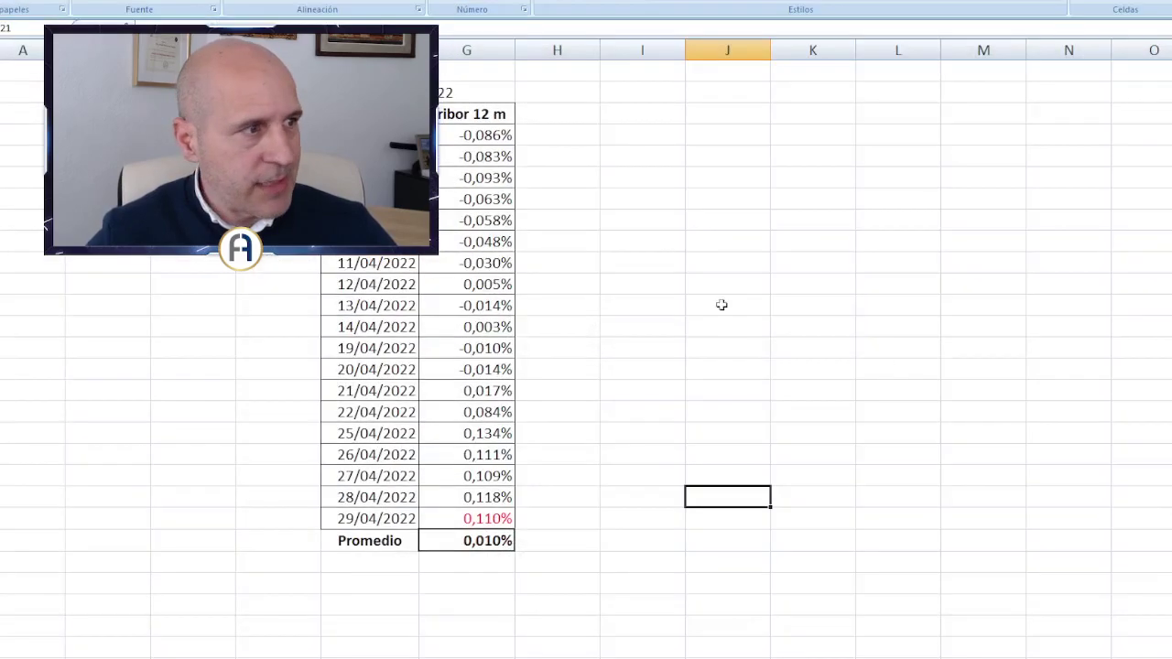
Step: Add the label "Tipo interés revisión abril de 2022:" in cell J23, on the row of the average
left_click(620, 174)
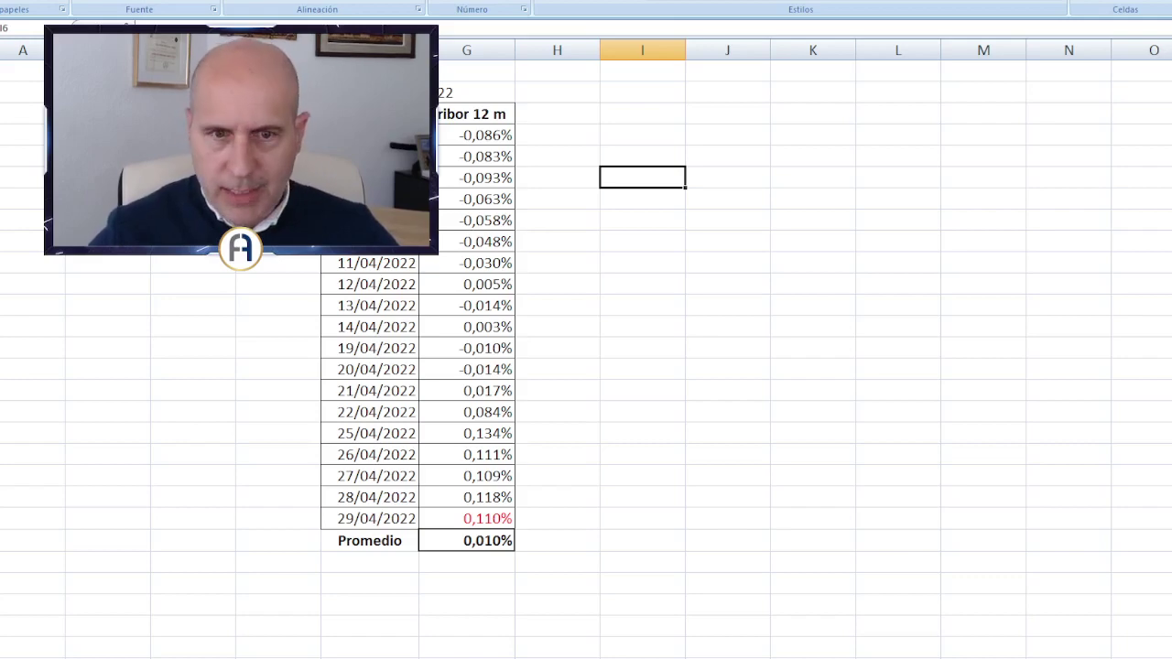
left_click(717, 534)
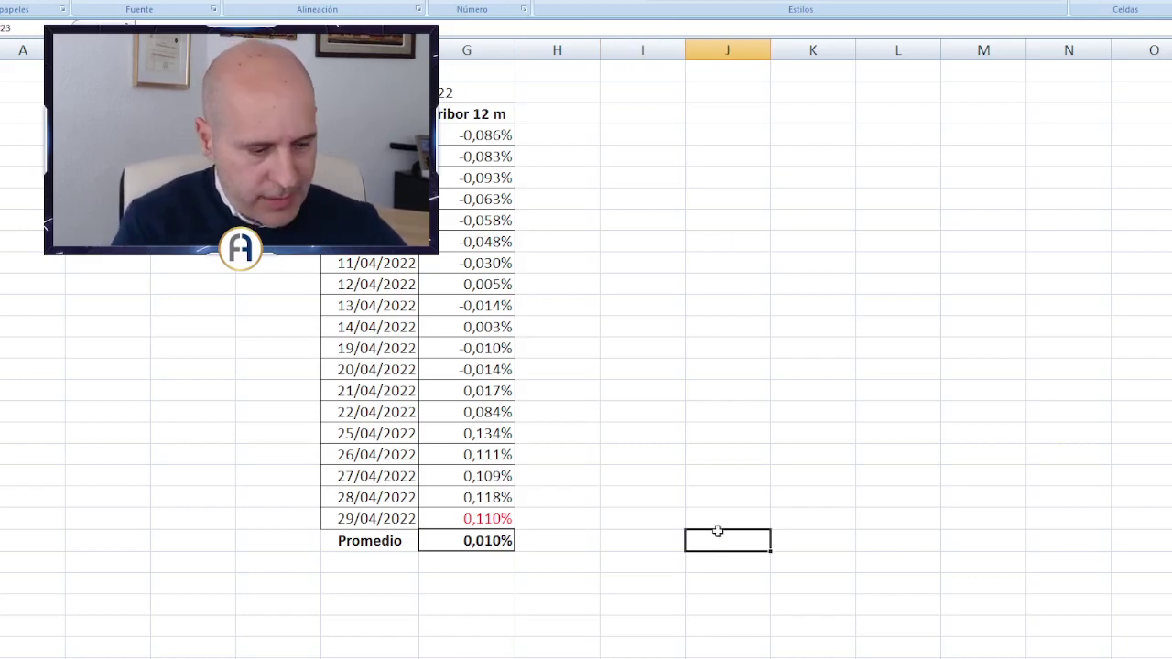
type("Tipo")
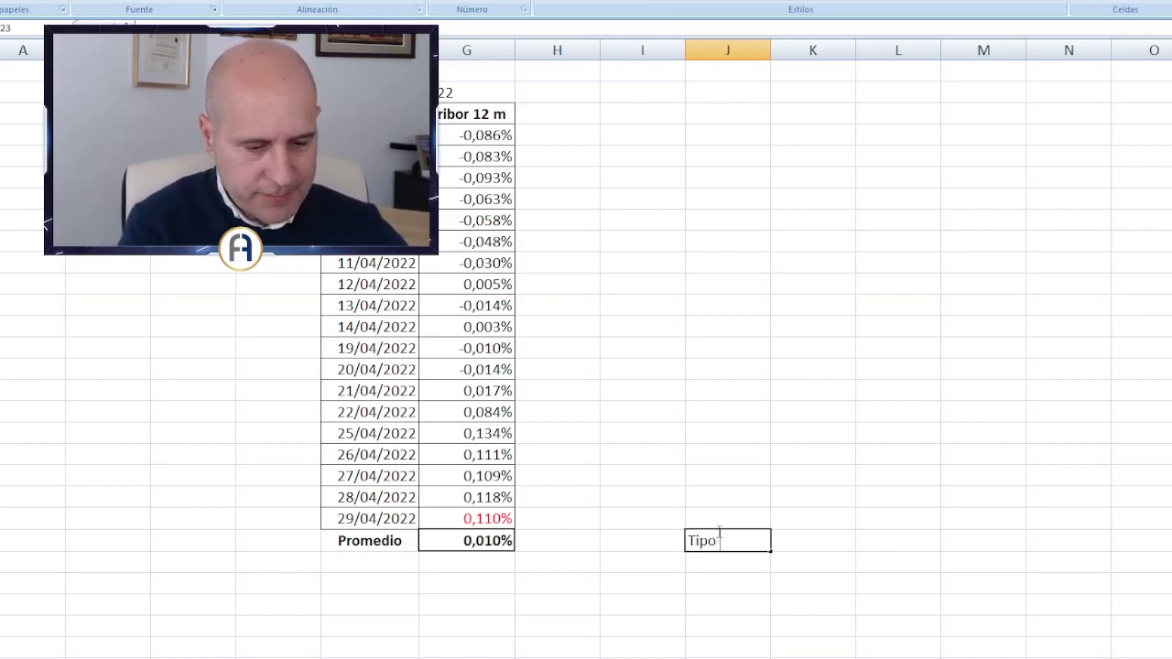
type(" interés")
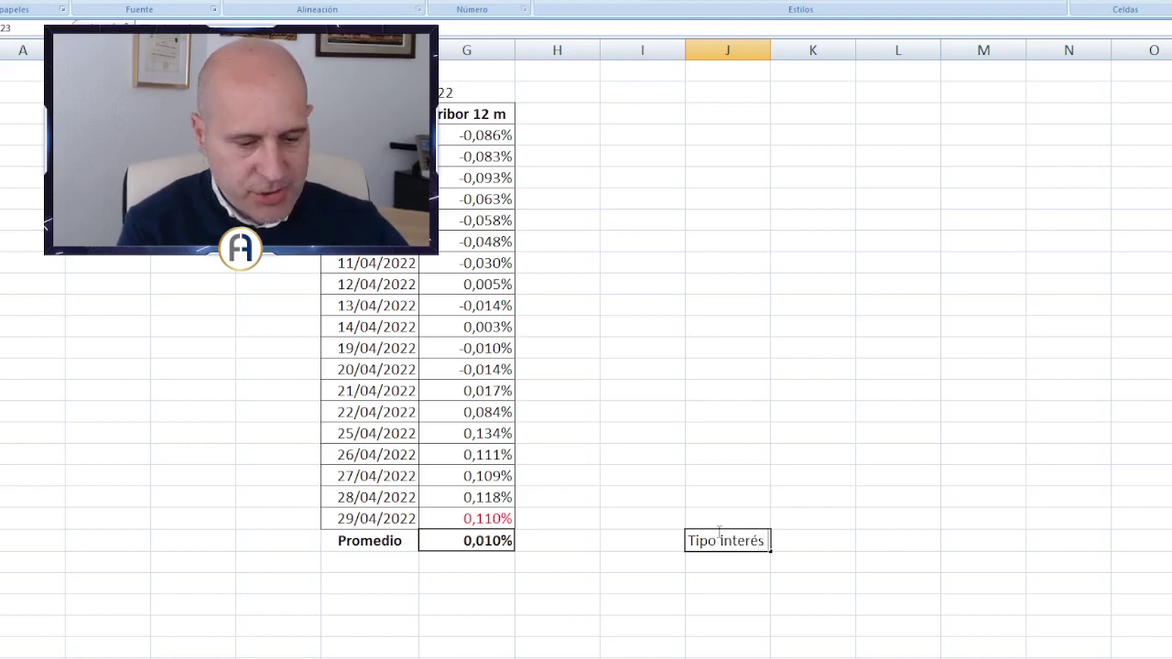
type(" revisión")
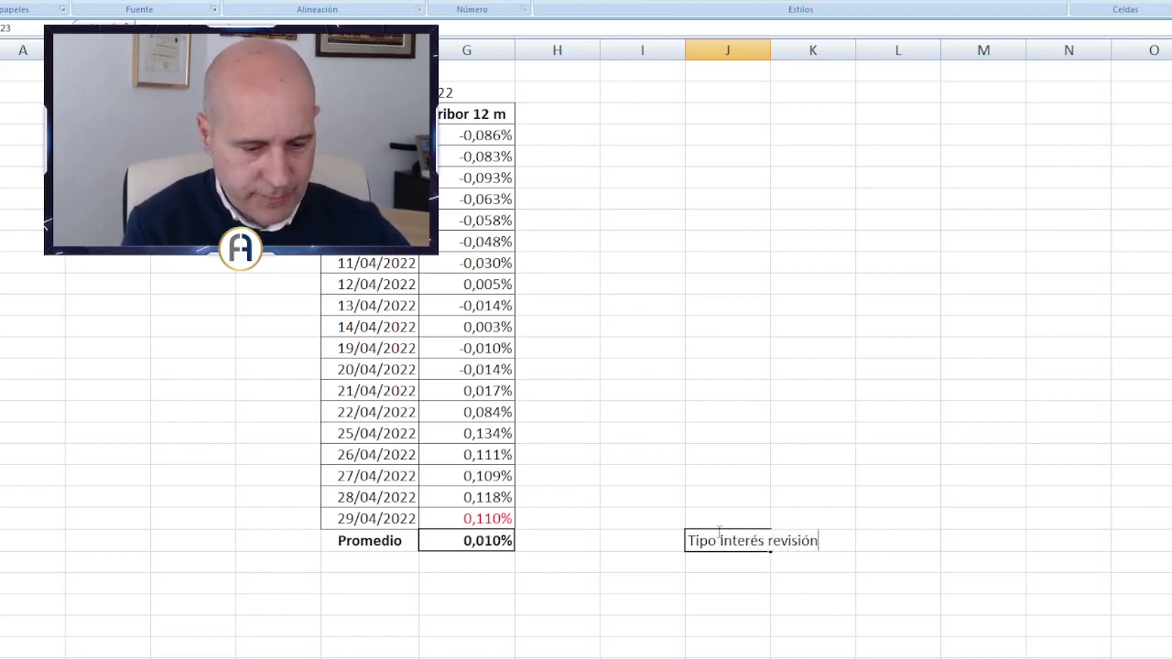
type(" abril de ")
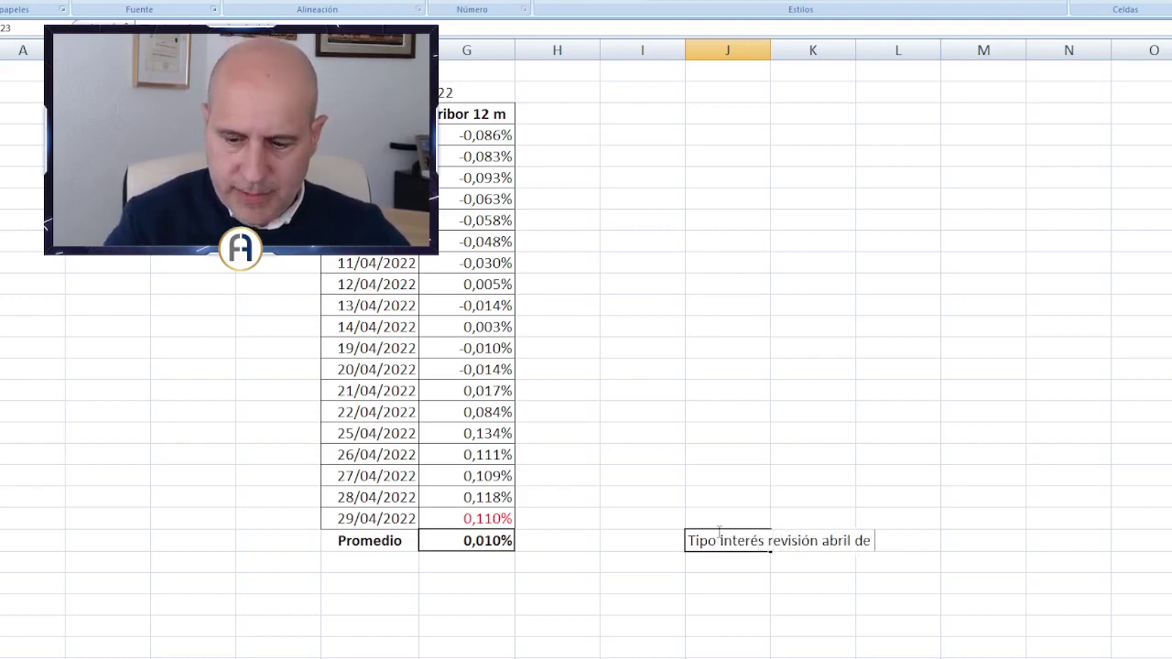
type("2022:")
key("Return")
Step: Calculate the April 2022 revision rate in M23 with a formula adding 1% to the average in G23
key("Up")
key("Right")
key("Right")
key("Right")
type("+")
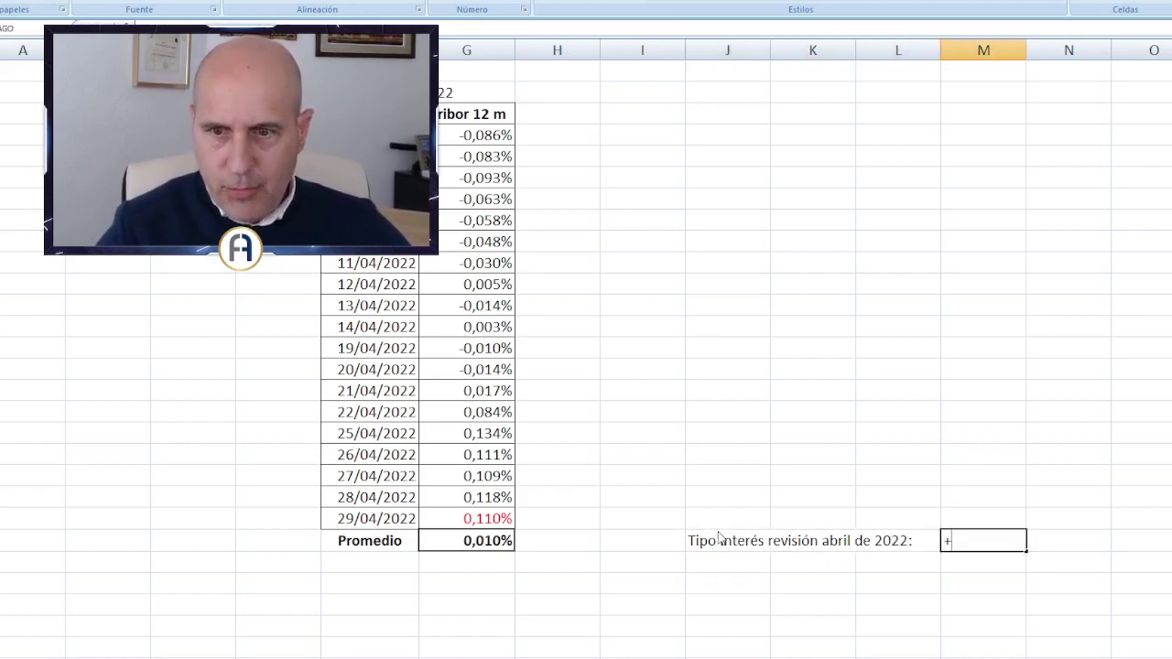
left_click(467, 540)
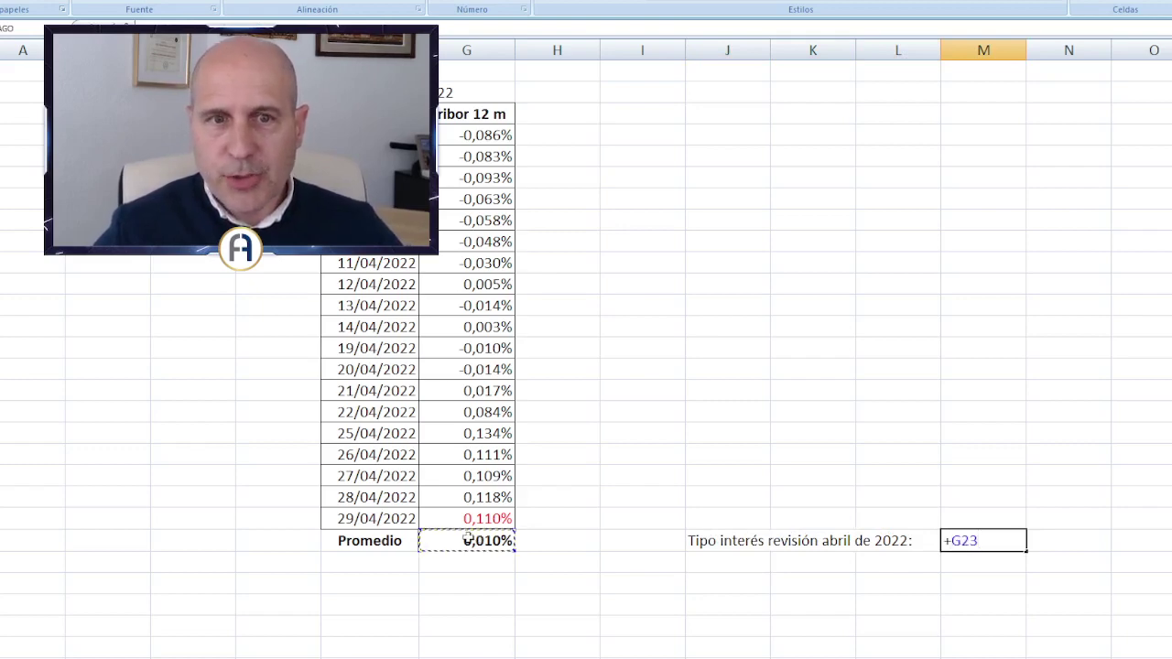
type("+1%")
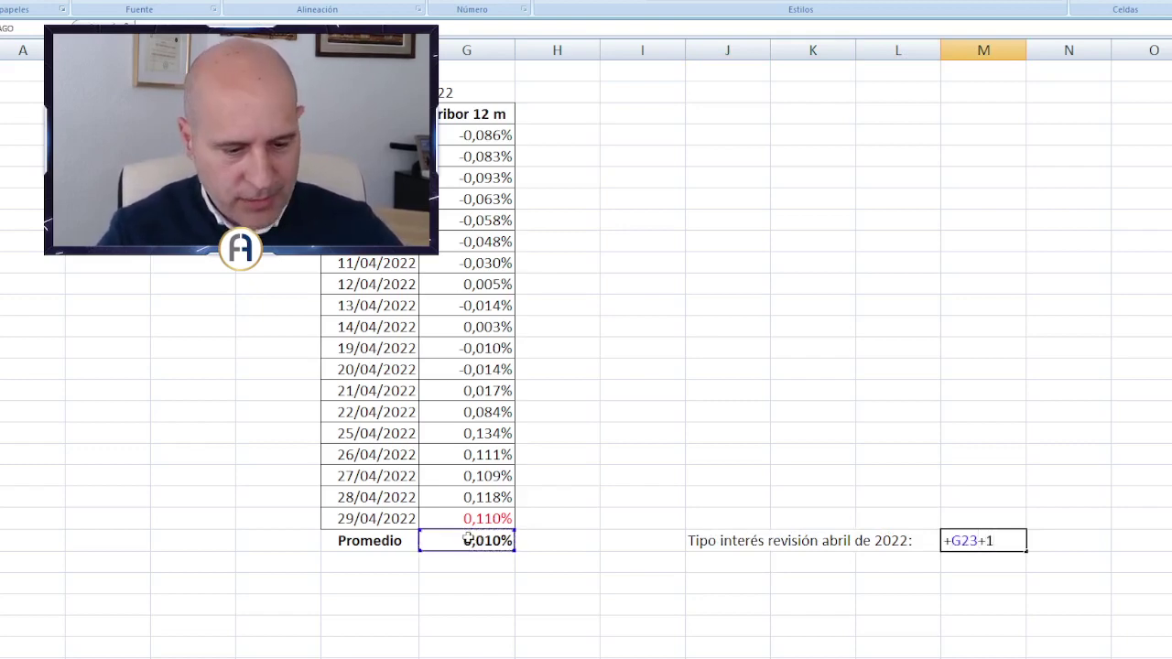
key("Return")
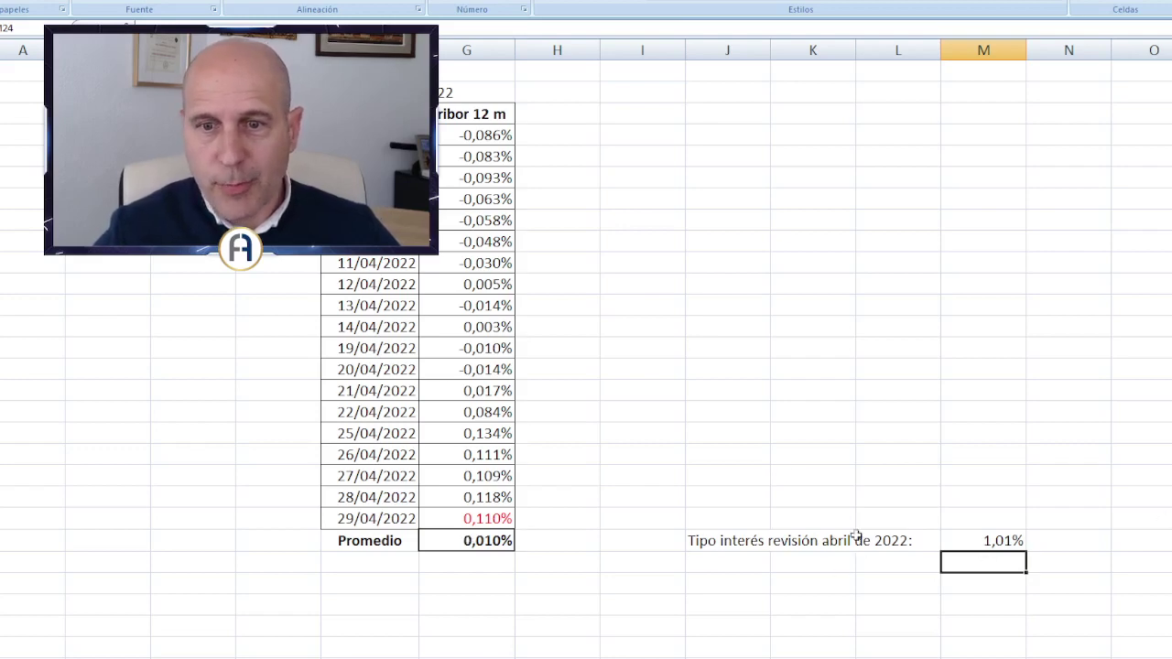
Step: Add the label "Tipo de revisión abril 2021:" in cell J21, two rows above the April 2022 label
left_click(719, 540)
left_click(714, 520)
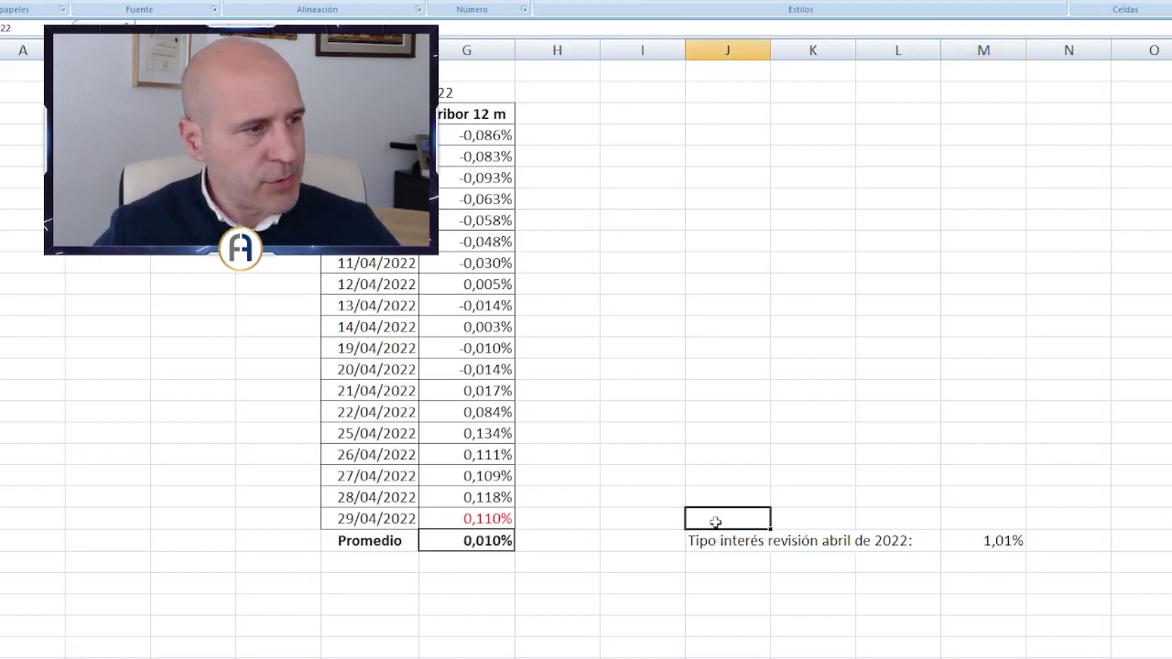
key("Up")
type("Tipo de revisi")
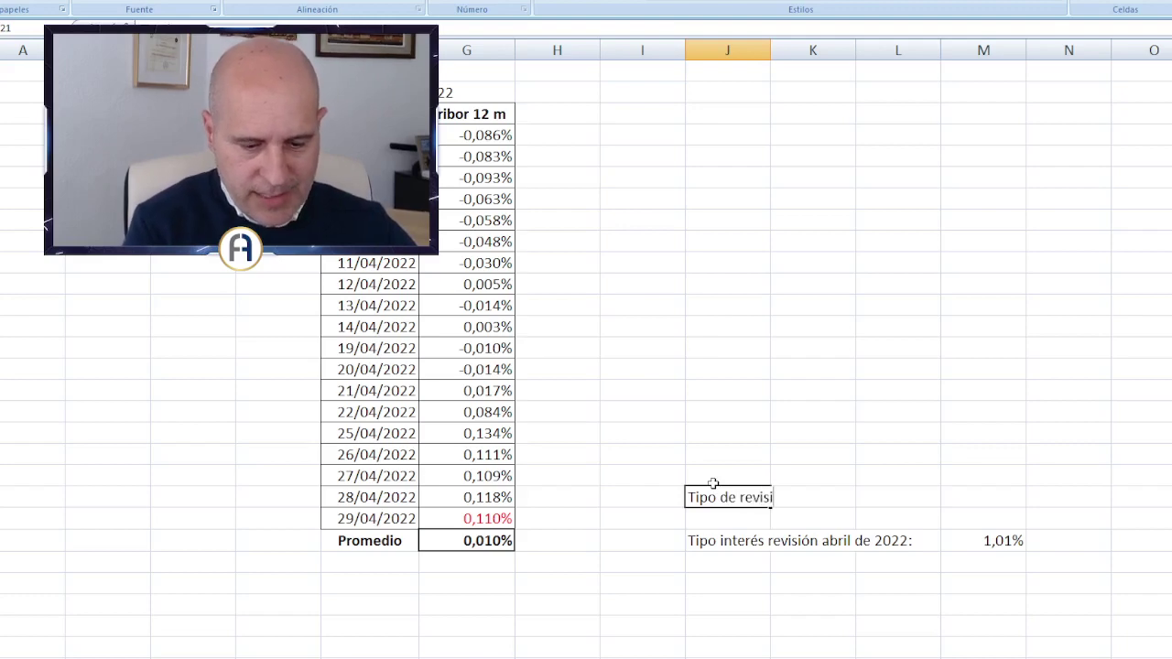
type("ón abril")
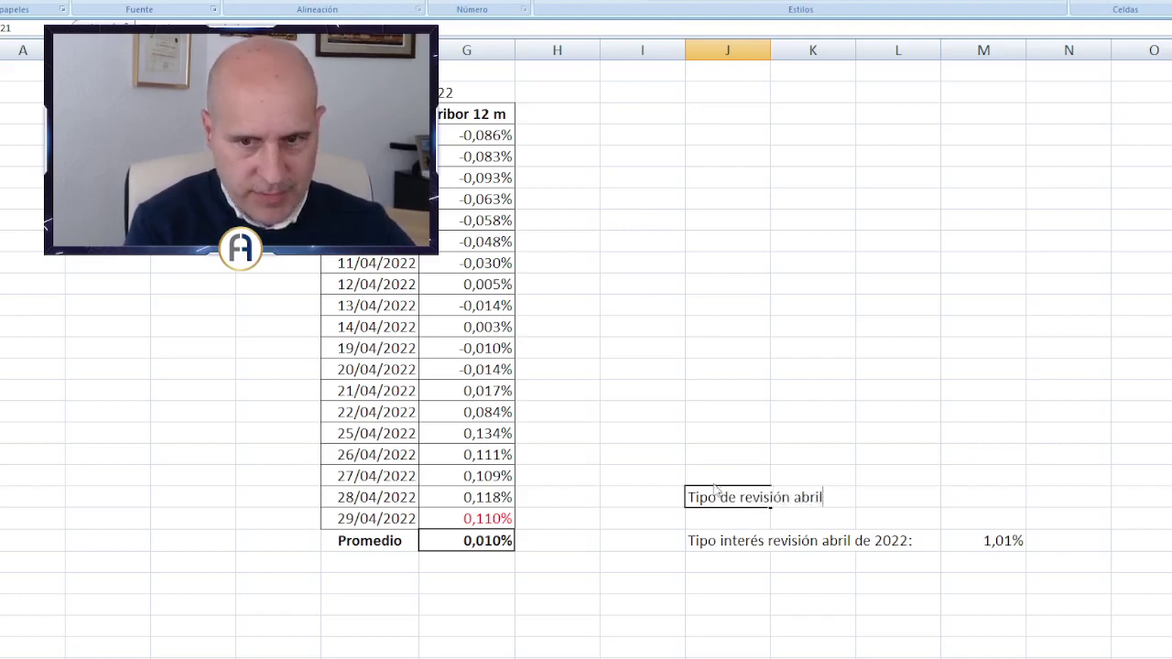
type(" 2")
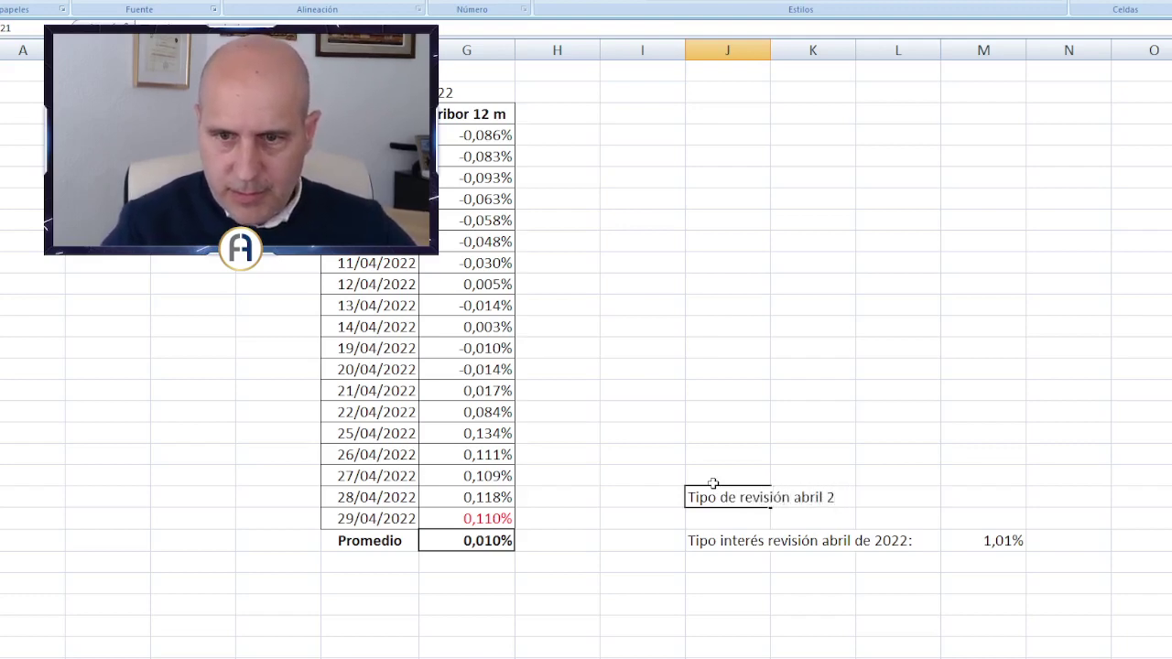
type("021:")
key("Return")
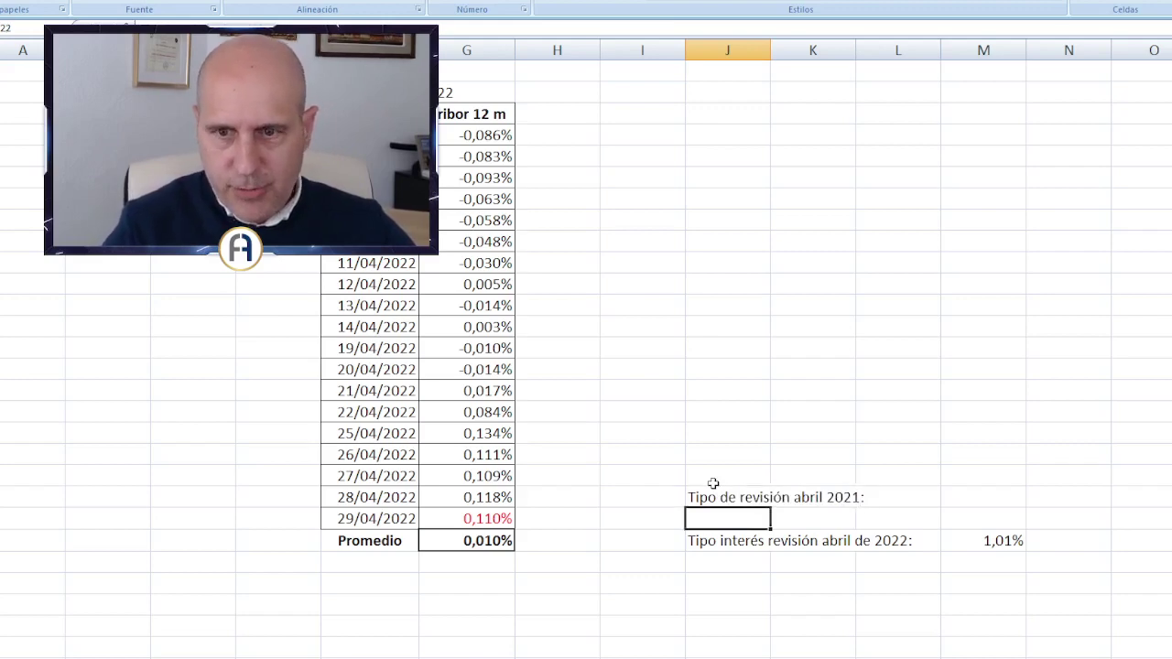
Step: Calculate the April 2021 revision rate in M21 with the formula -0,484%+1%
left_click(980, 491)
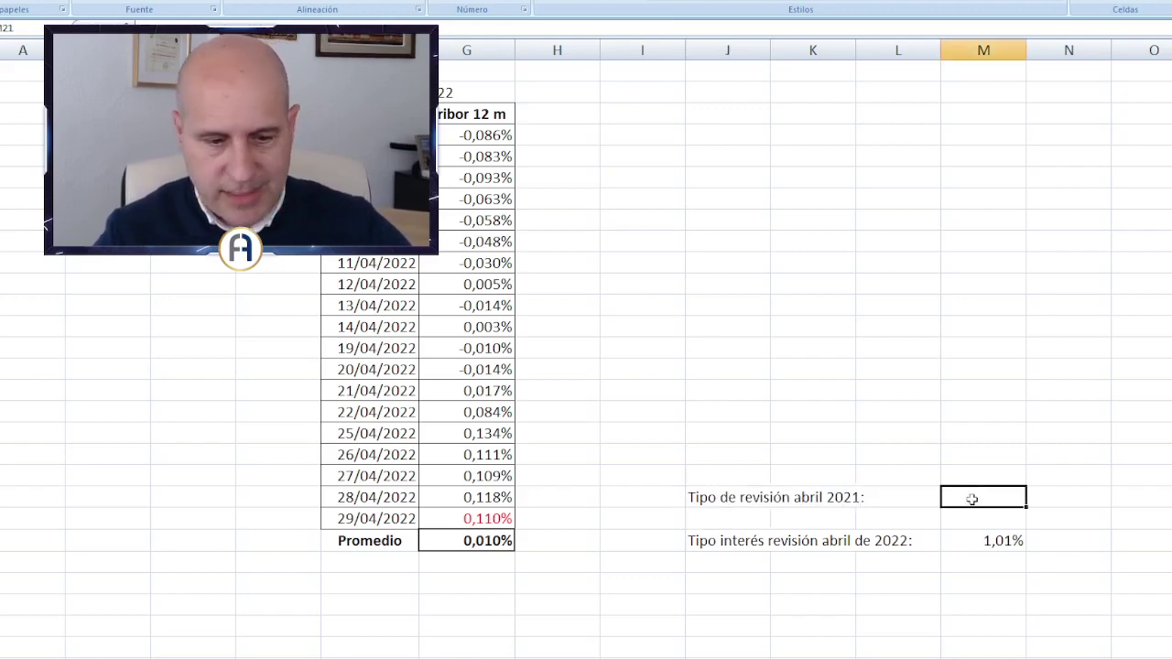
type("+")
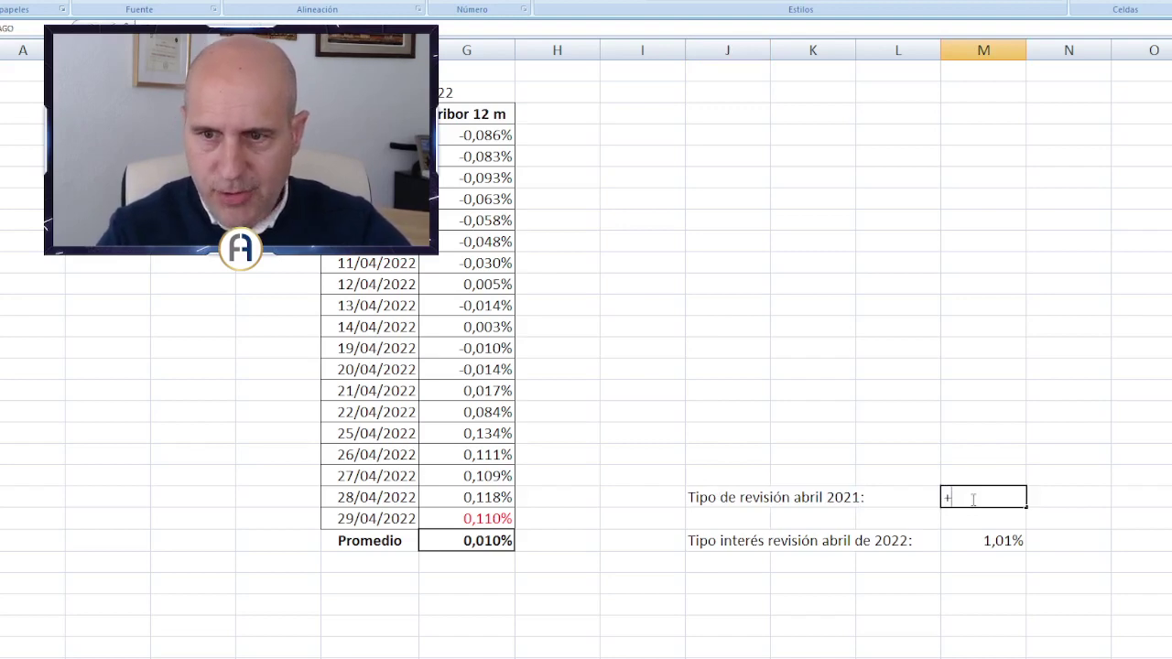
key("BackSpace")
type("-0")
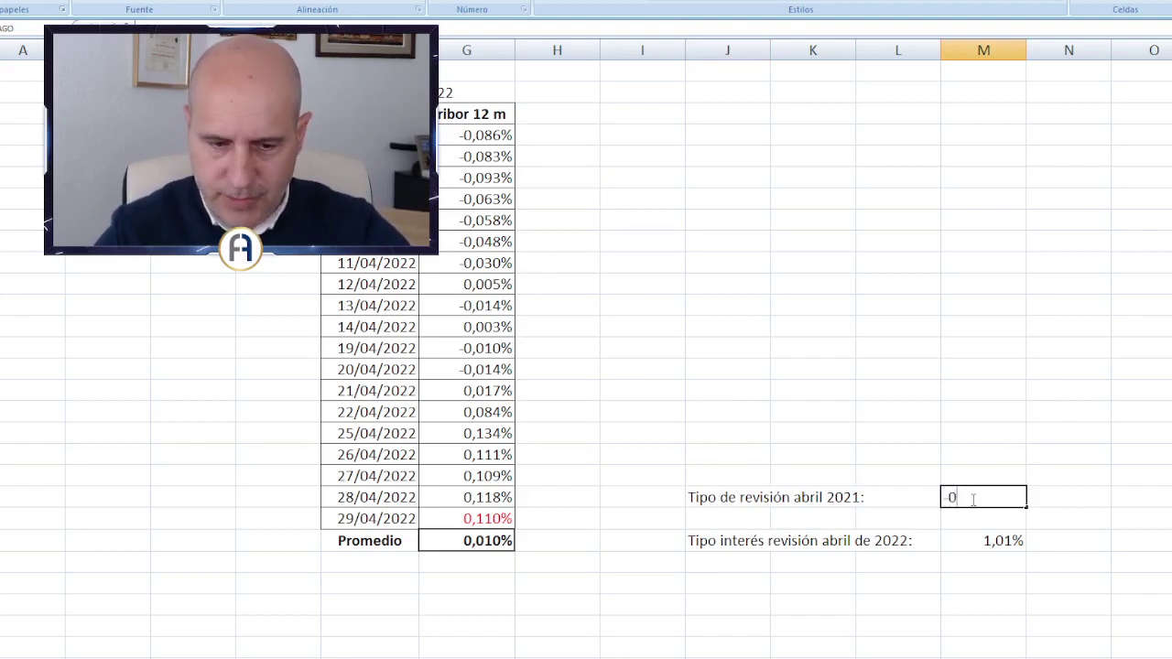
type(",4841")
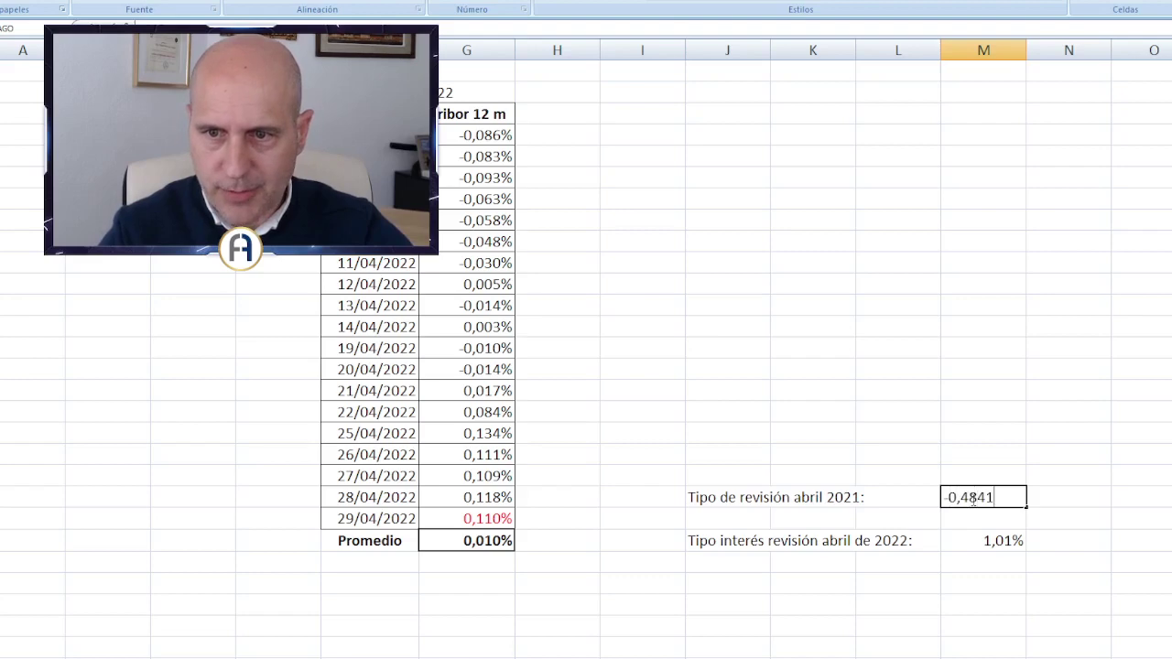
key("BackSpace")
type("%+1%")
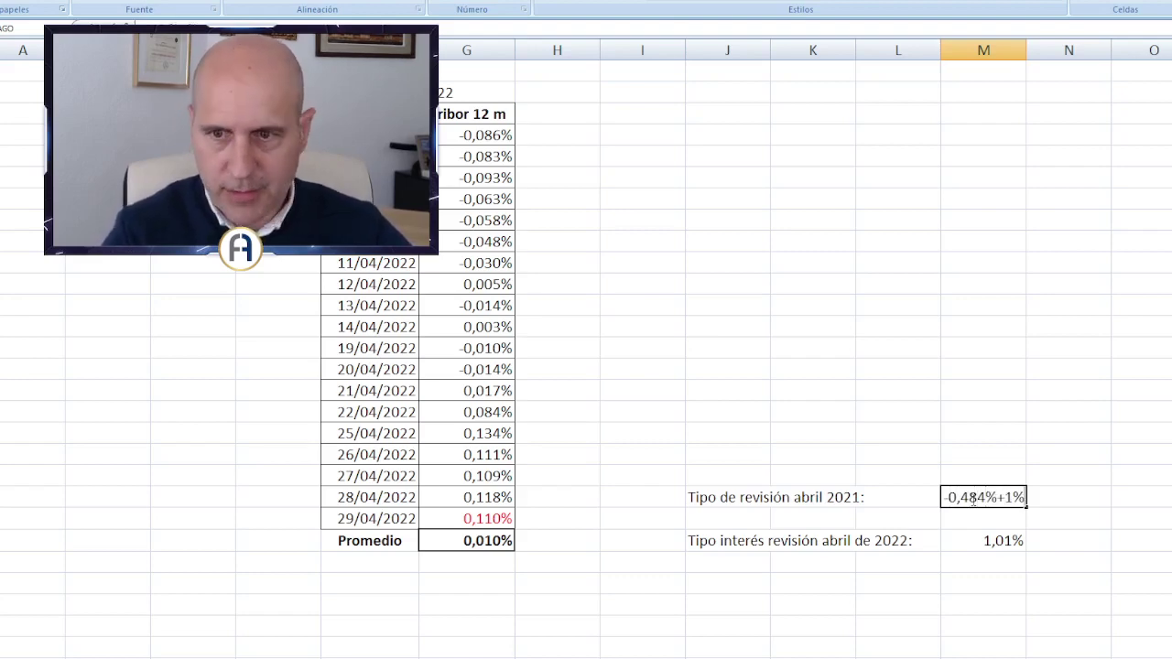
key("Return")
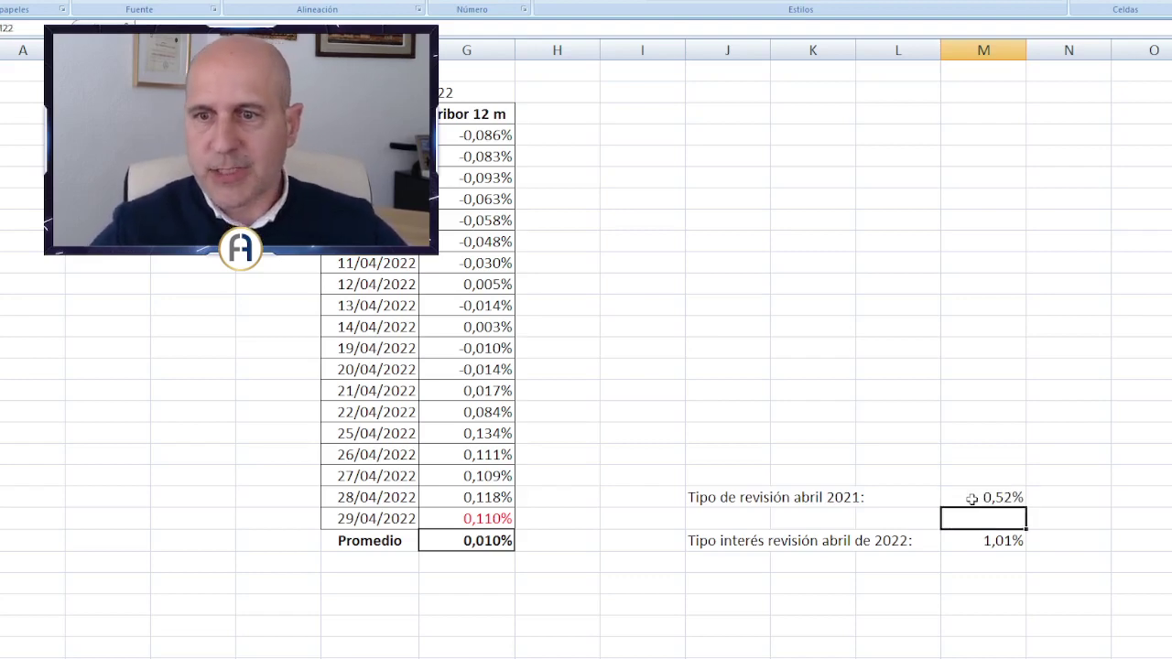
left_click(972, 498)
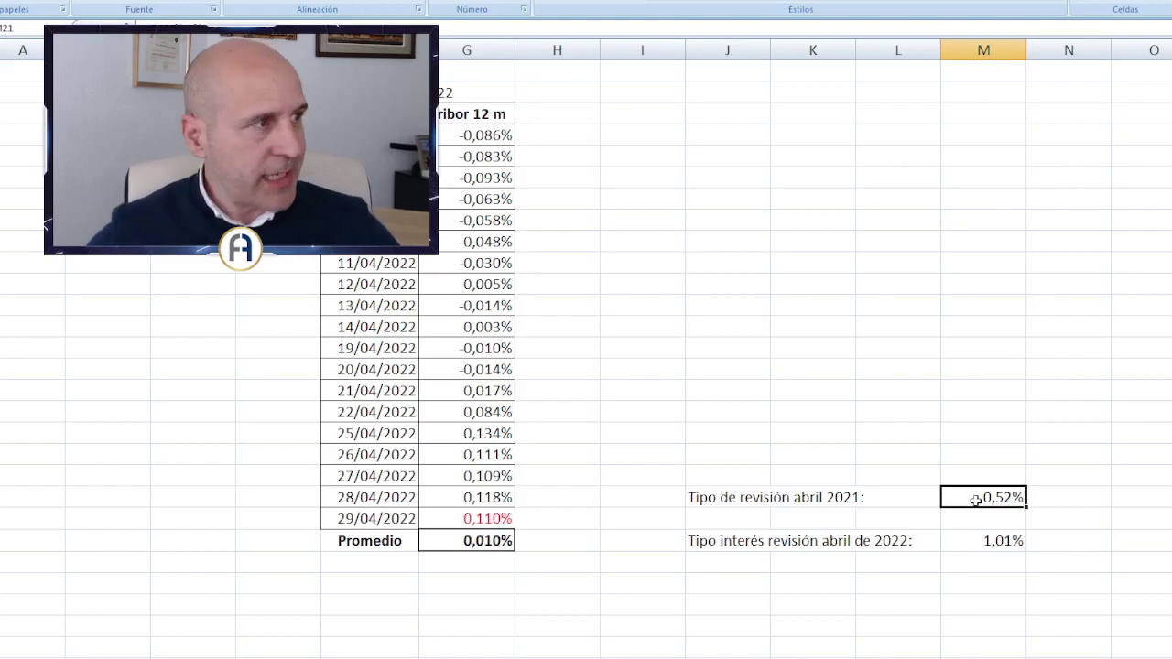
Step: Switch to the Banco de España website in the browser and open the mortgage or personal loan simulator
key("alt+Tab")
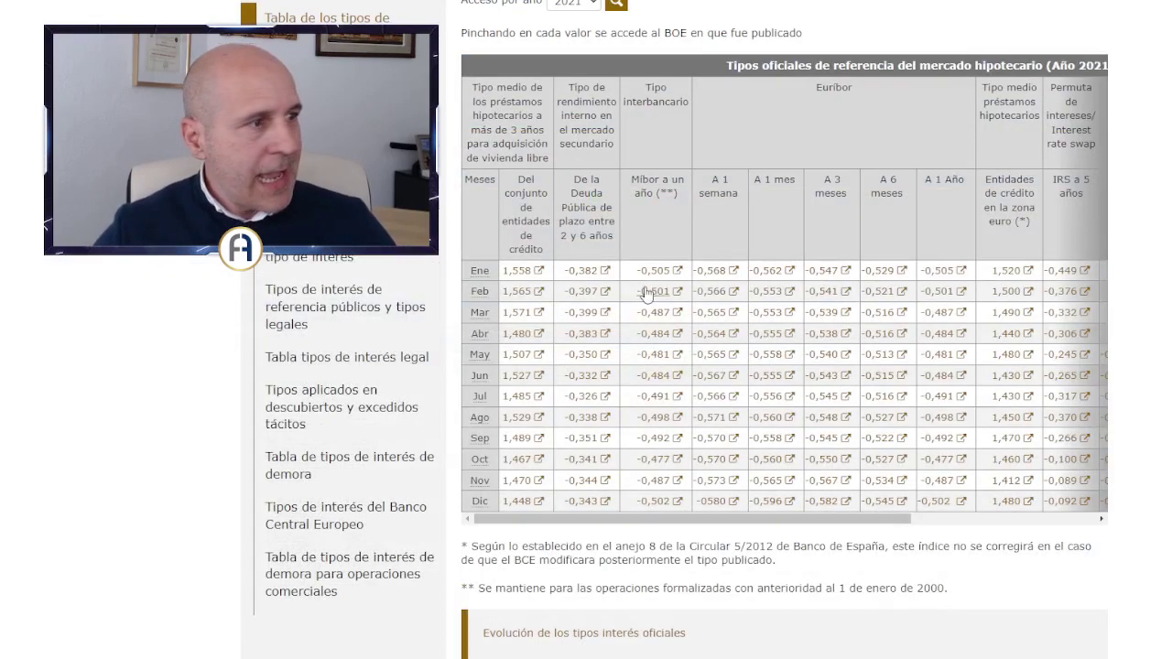
key("alt+Tab")
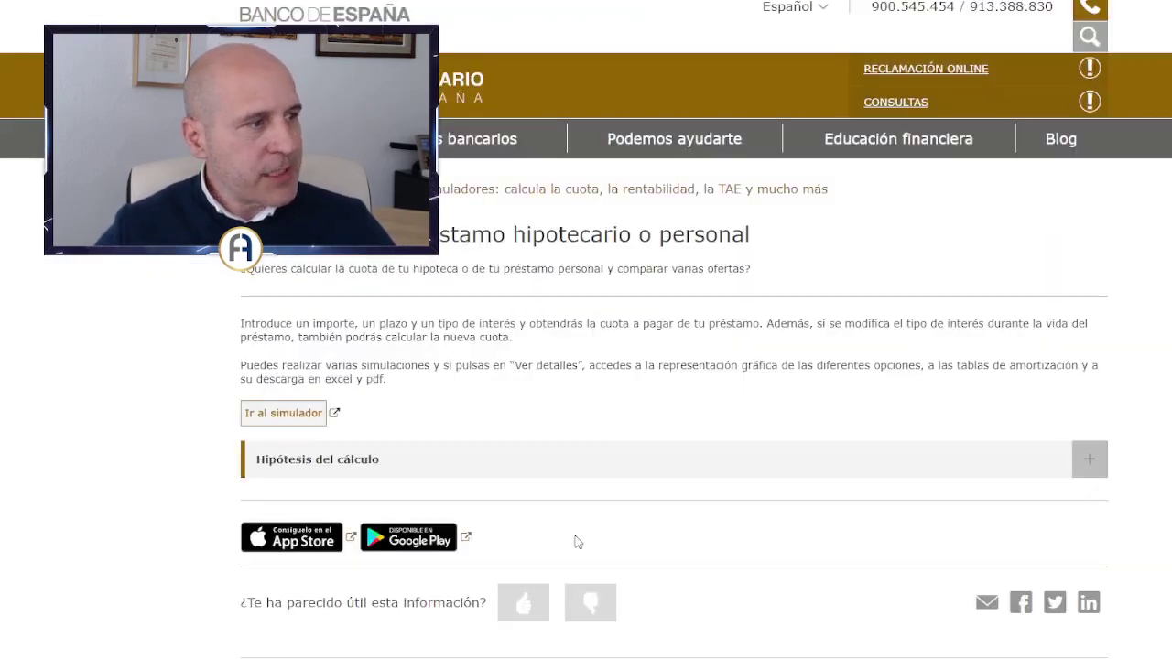
left_click(287, 412)
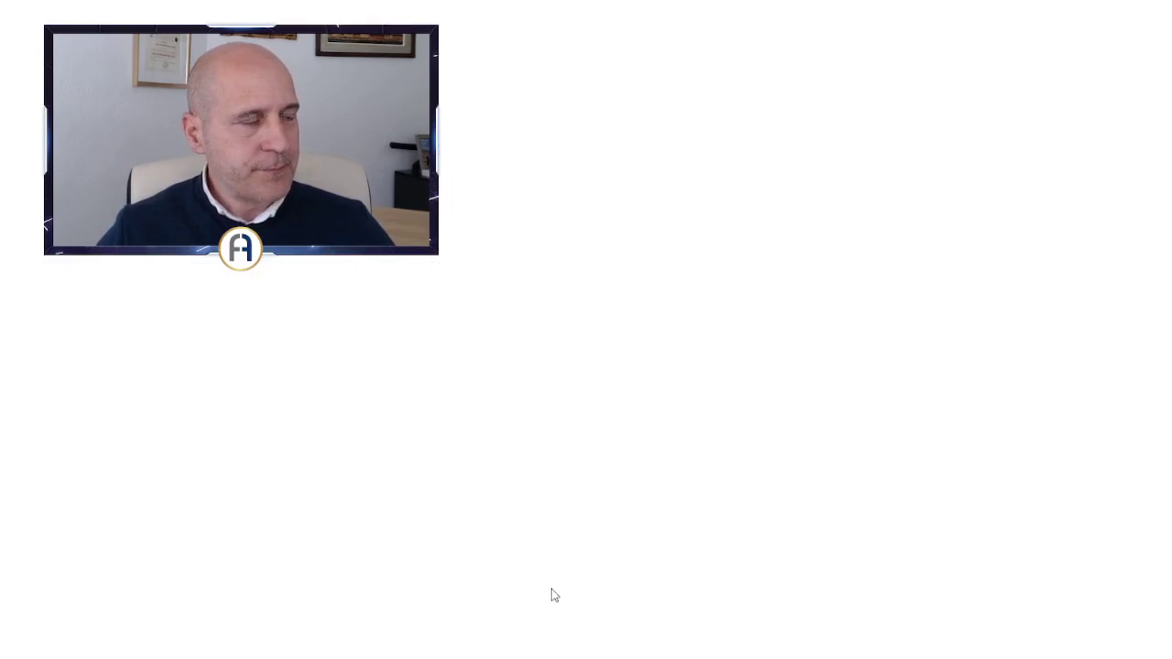
Step: Fill in the loan data with an amount of 180000, an interest rate of 0,52 % and an amortization term of 25 years
left_click(275, 240)
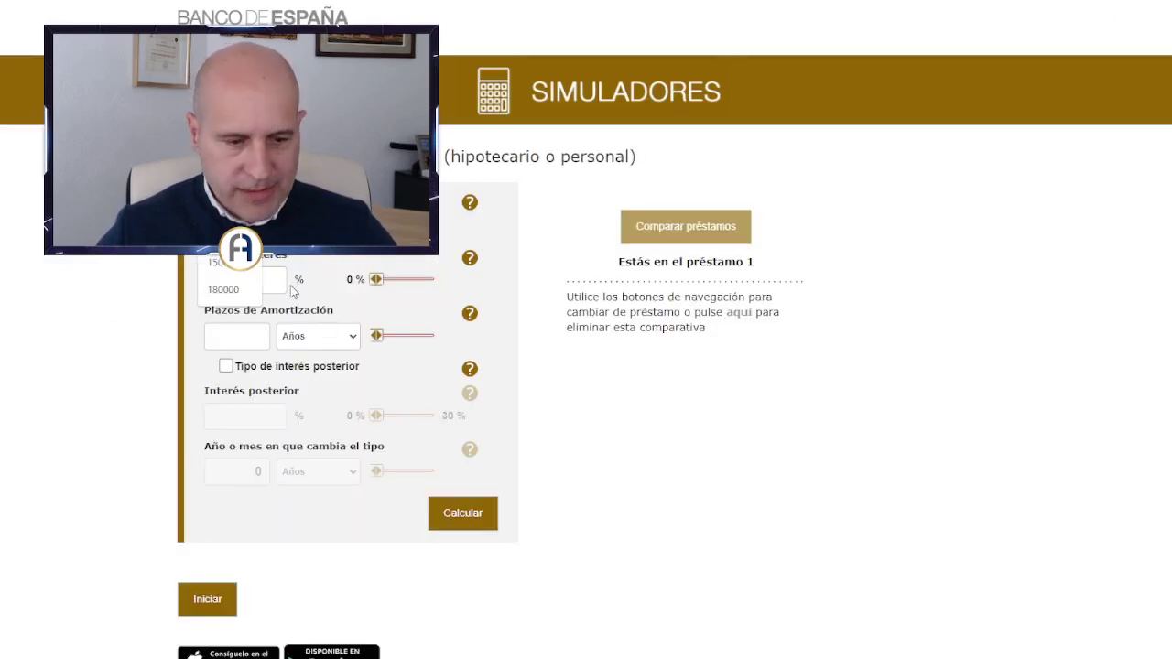
left_click(293, 291)
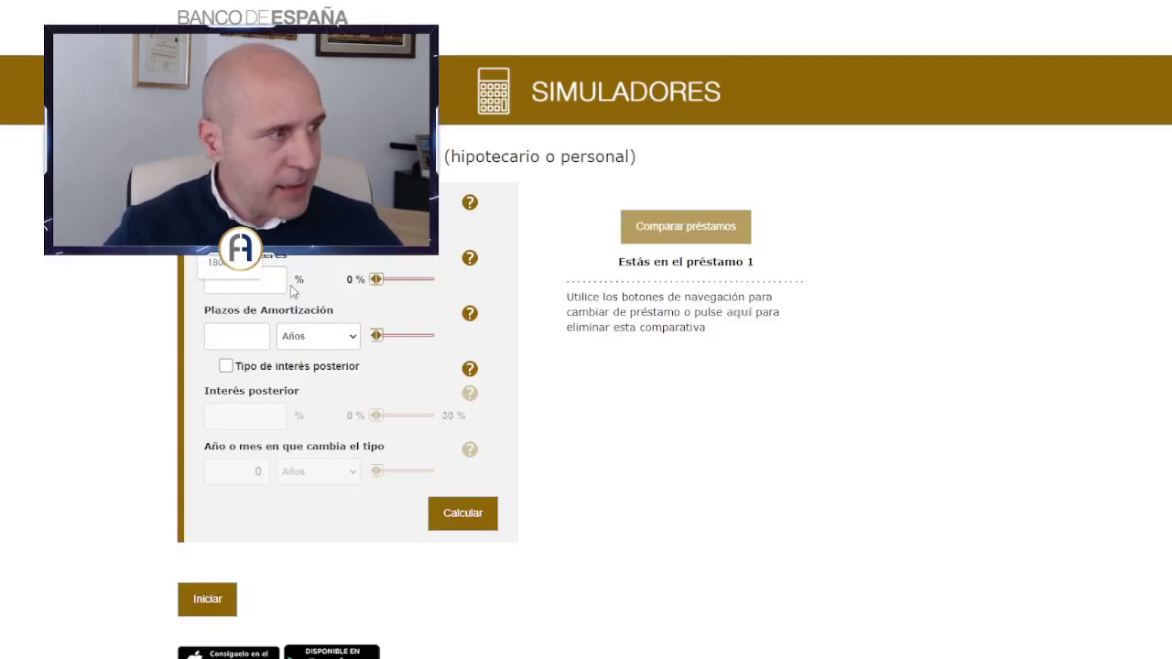
left_click(236, 286)
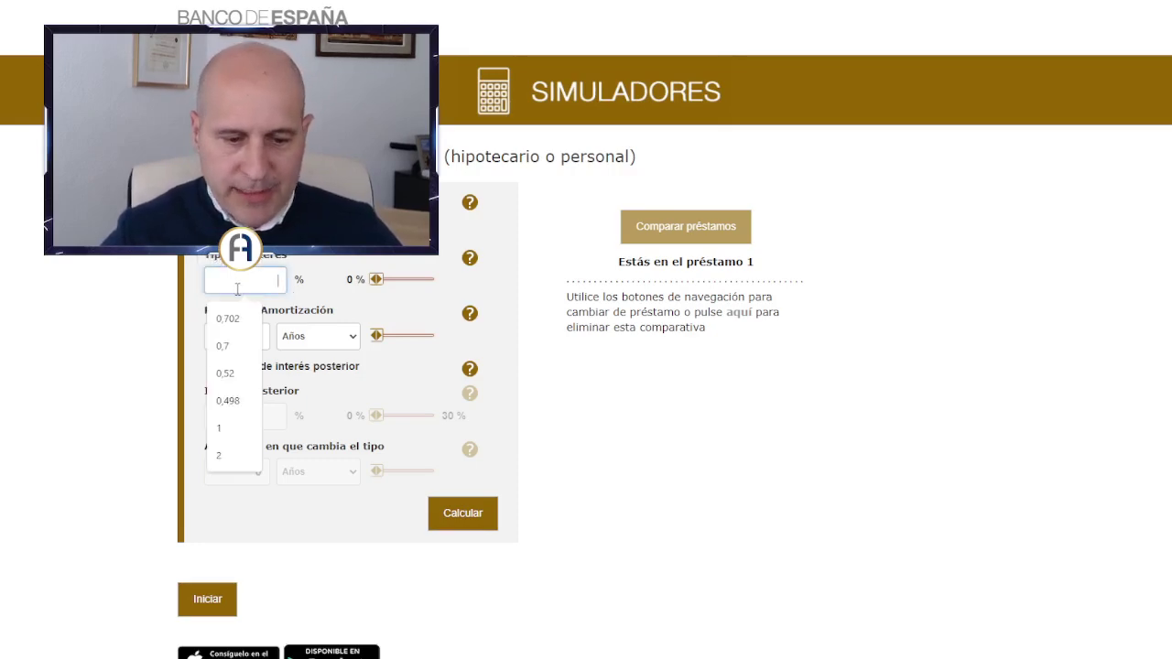
type("0,52")
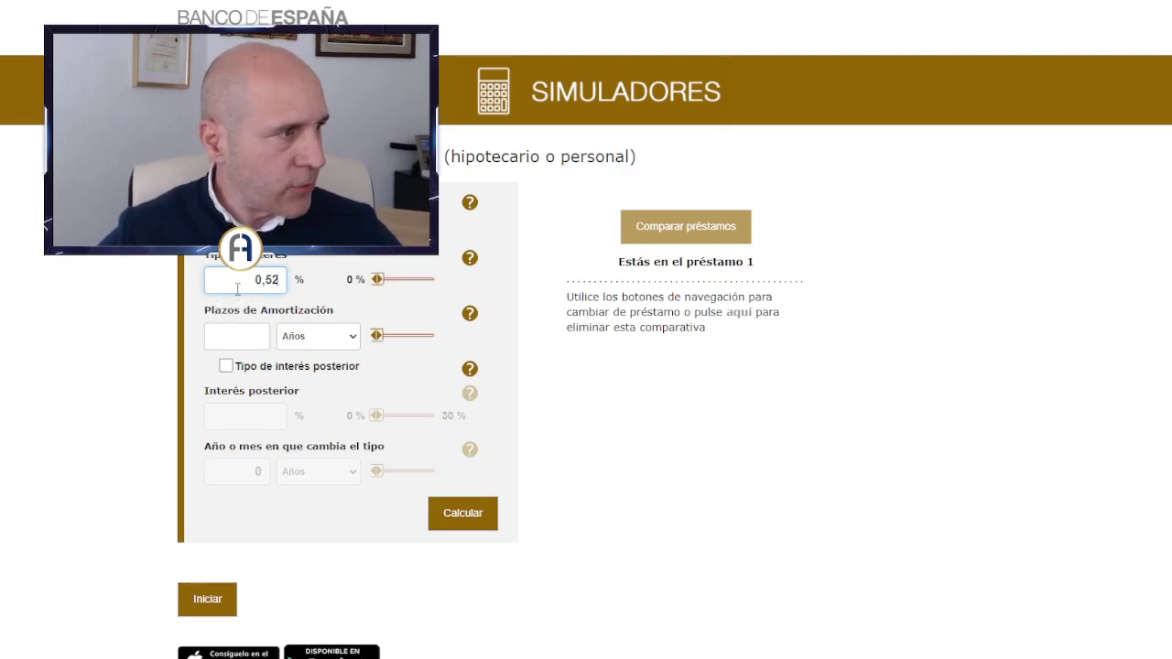
left_click(230, 335)
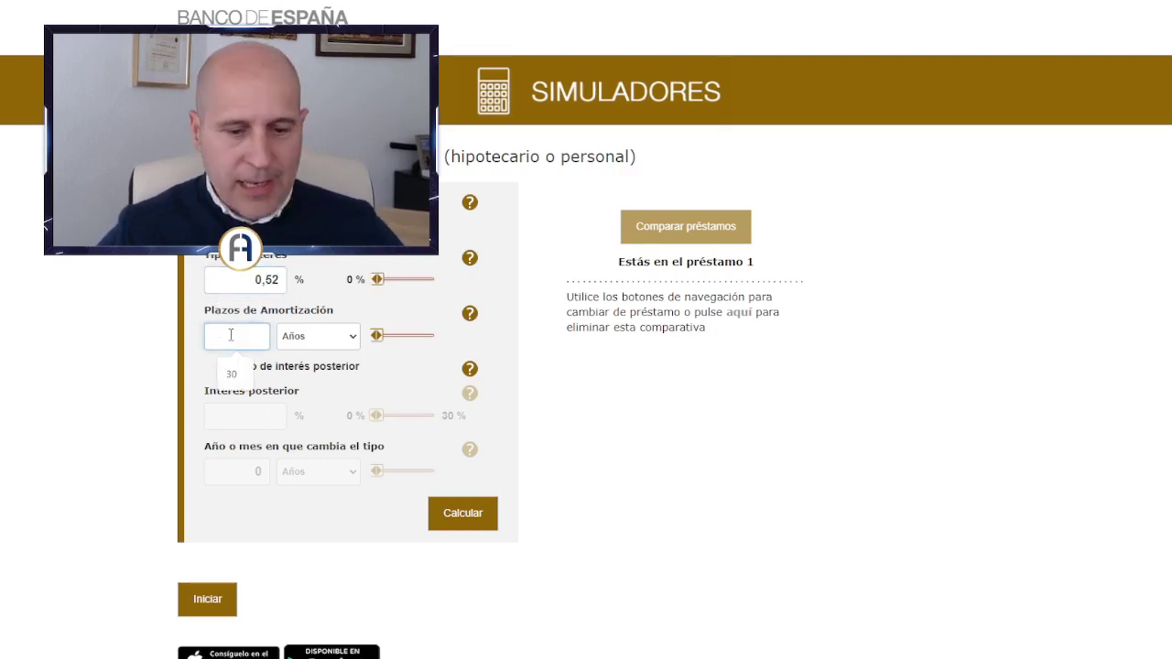
type("25")
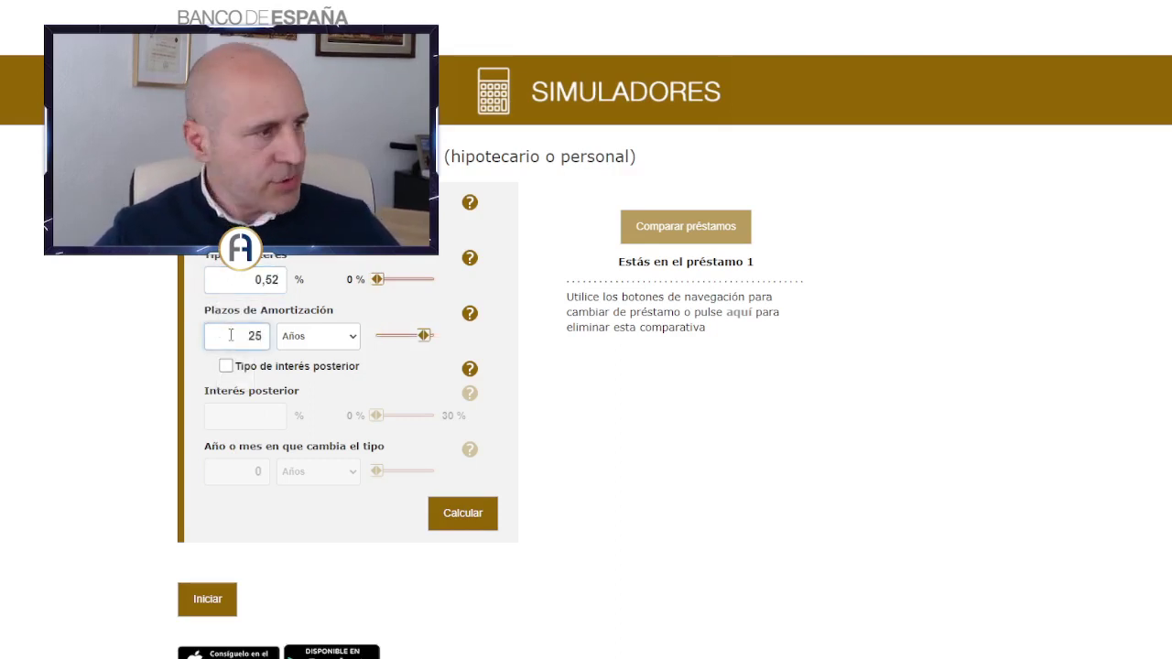
Step: Enable the subsequent interest rate at 1,01 % with the change in year 1, and calculate the monthly payments
left_click(225, 367)
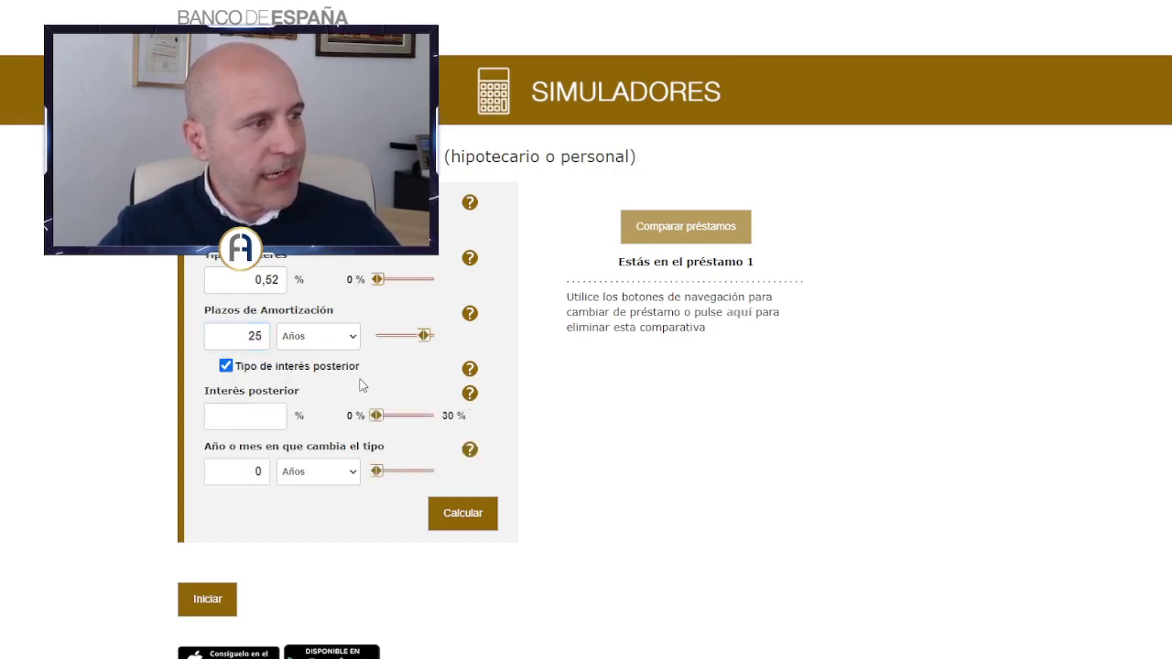
left_click(262, 413)
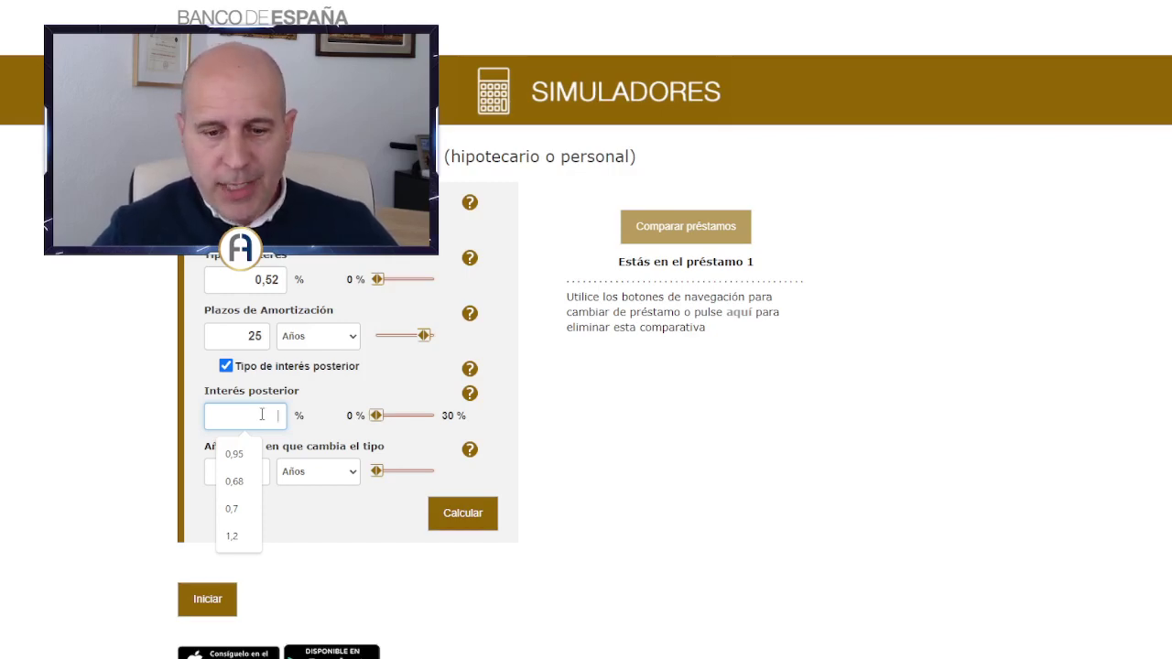
type("1")
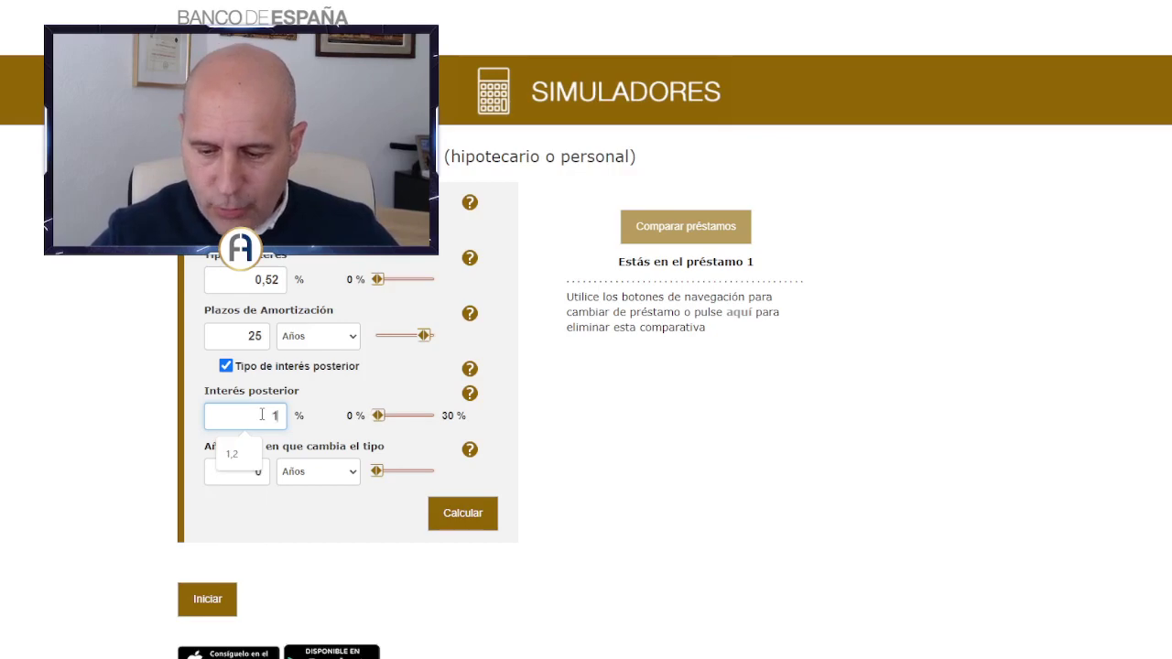
type(",01")
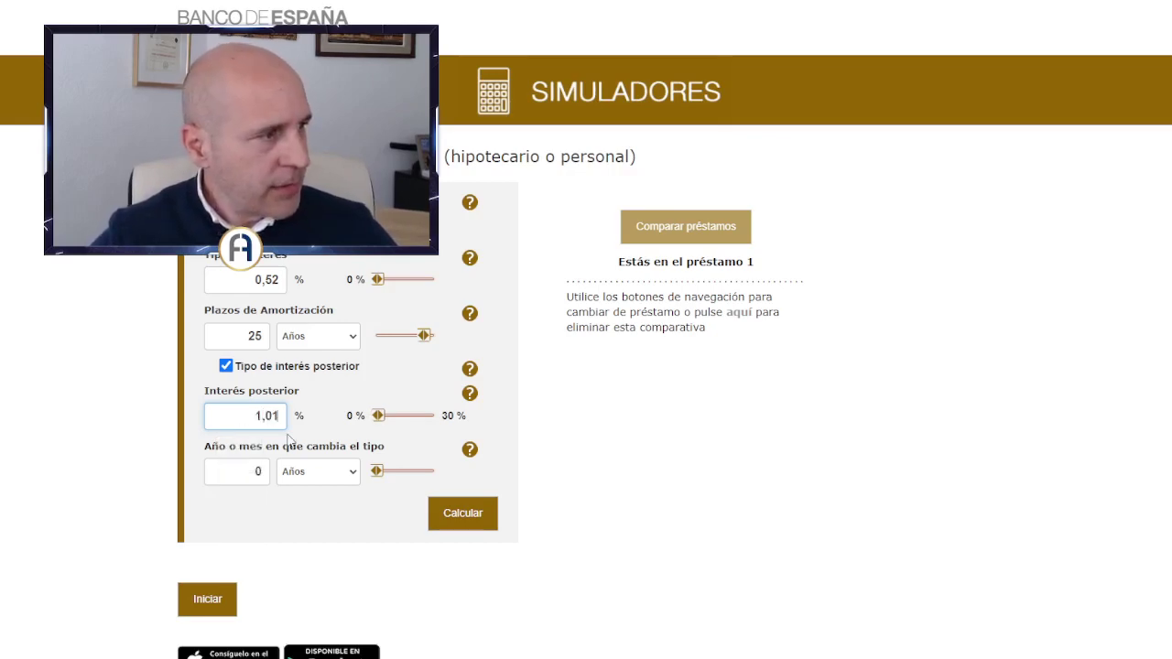
left_click_drag(241, 470, 261, 474)
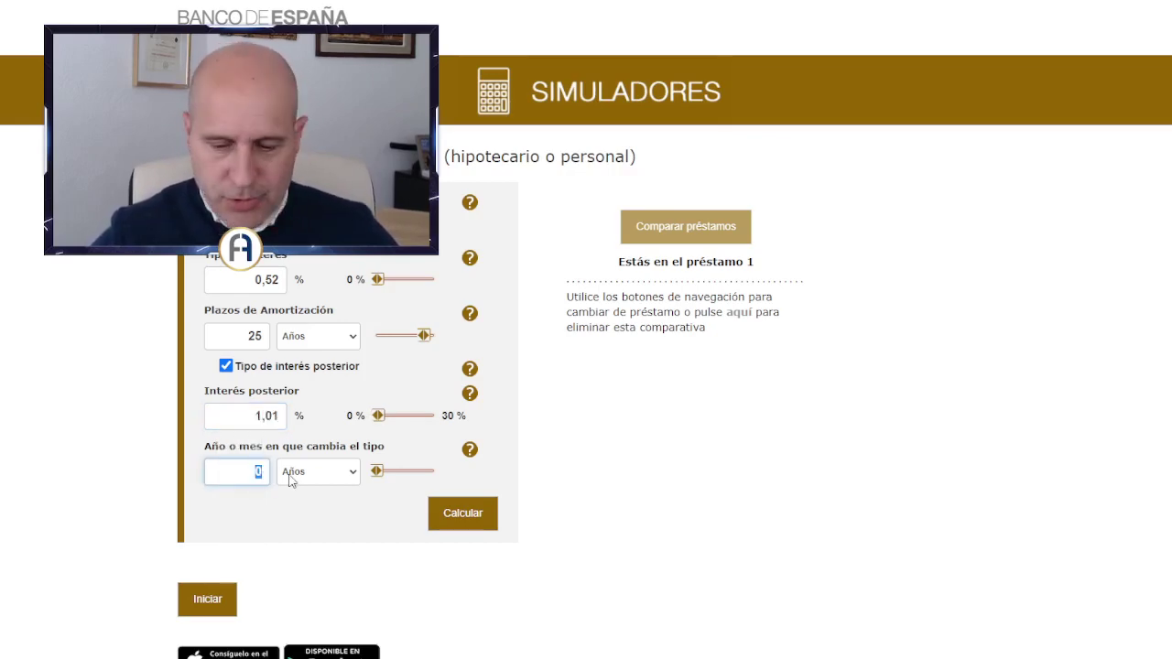
type("1")
left_click(472, 520)
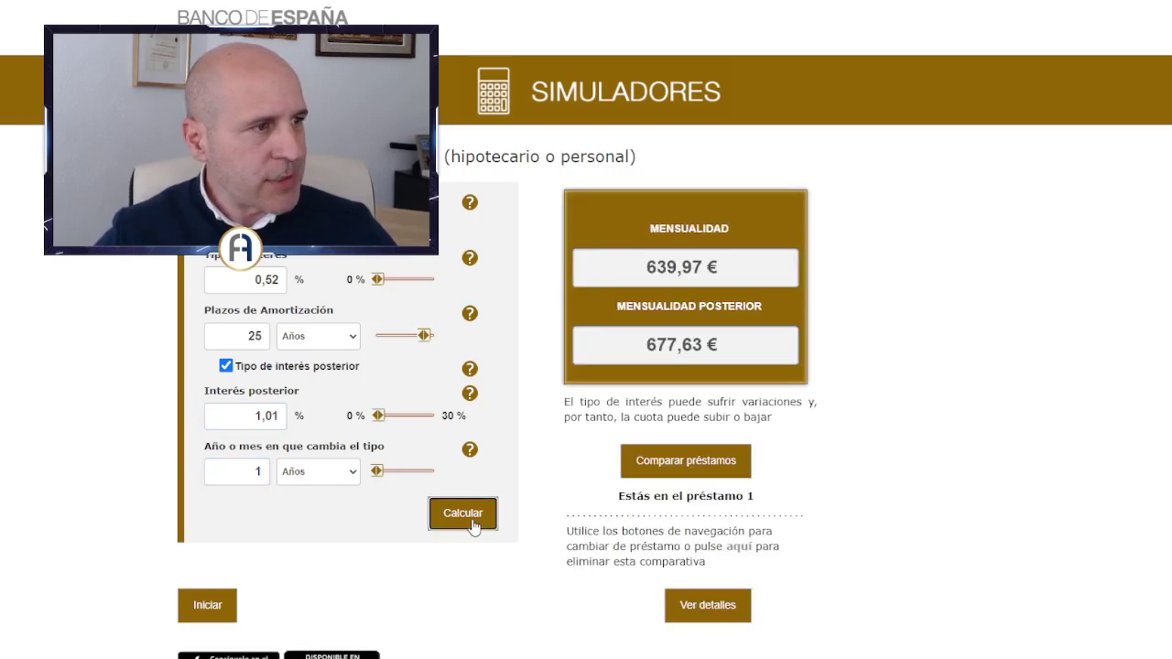